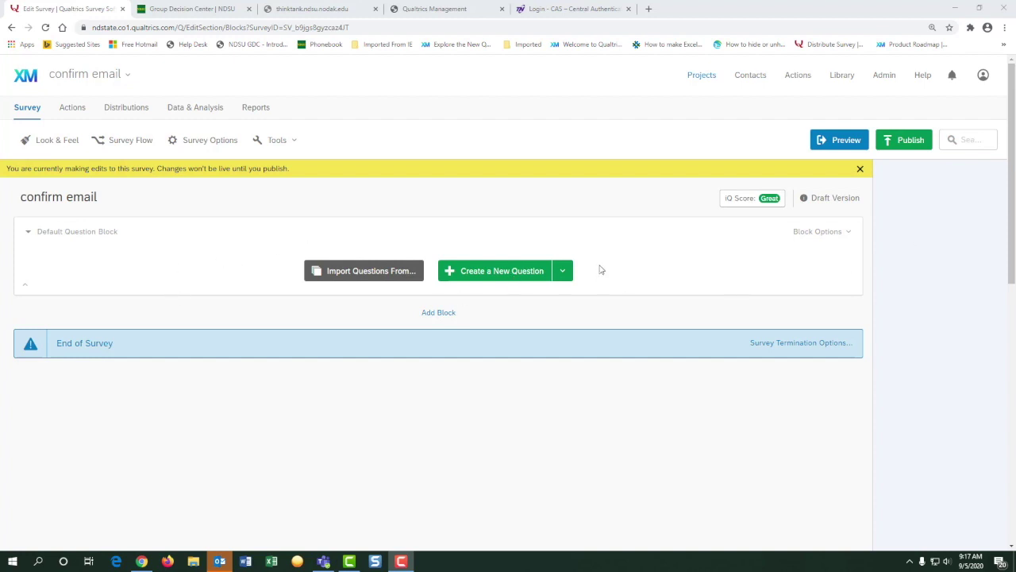
Add Q7 as a single-line text entry question worded 'email address'.
{"action": "left_click", "coordinate": [521, 271]}
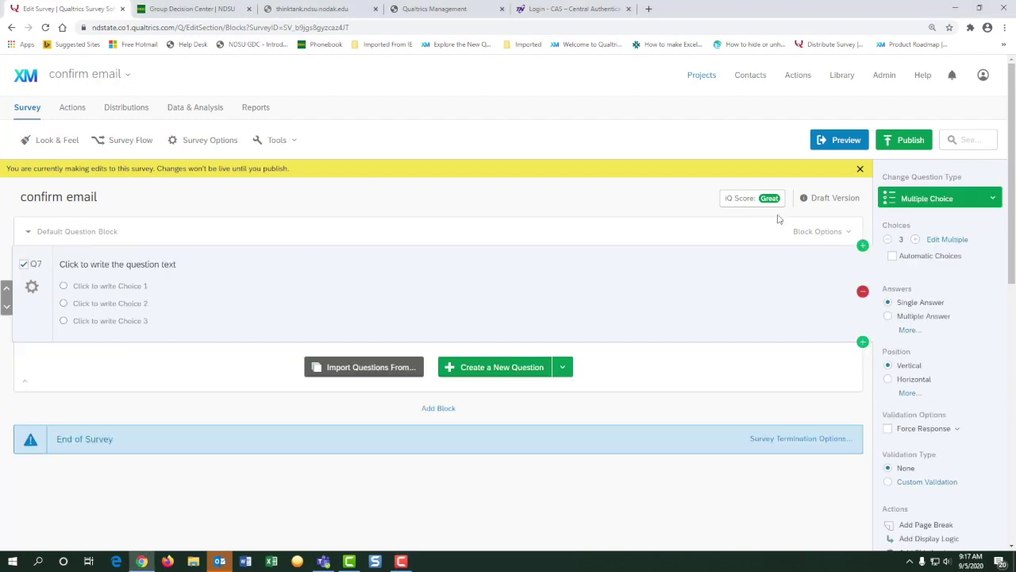
{"action": "left_click", "coordinate": [914, 200]}
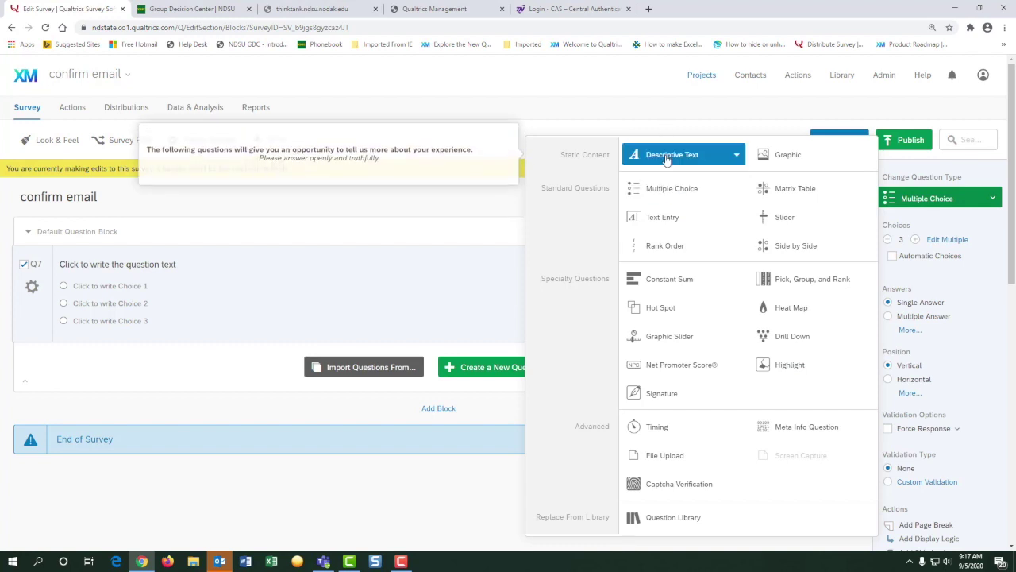
{"action": "left_click", "coordinate": [680, 219]}
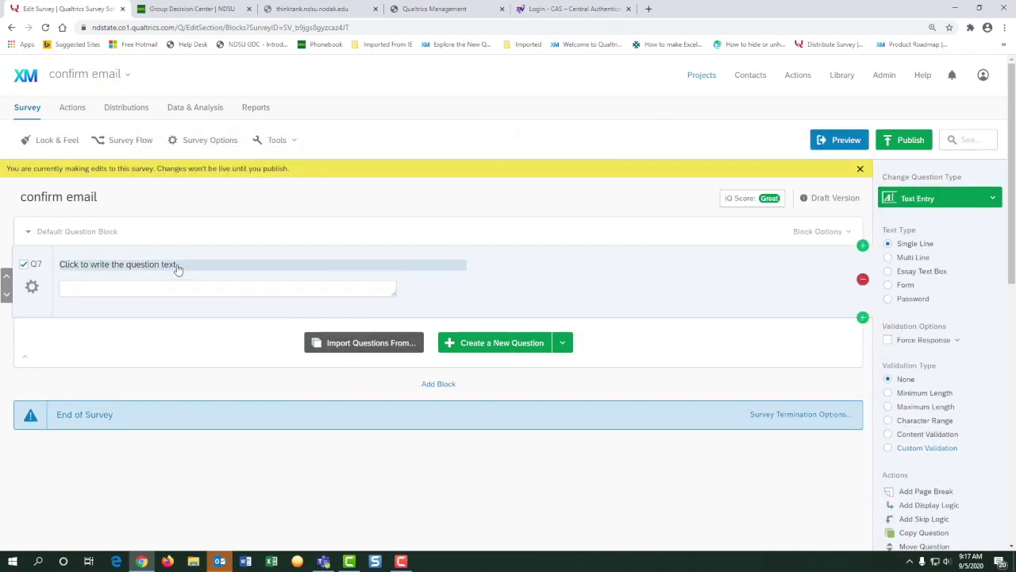
{"action": "left_click", "coordinate": [178, 267]}
{"action": "type", "text": "email a"}
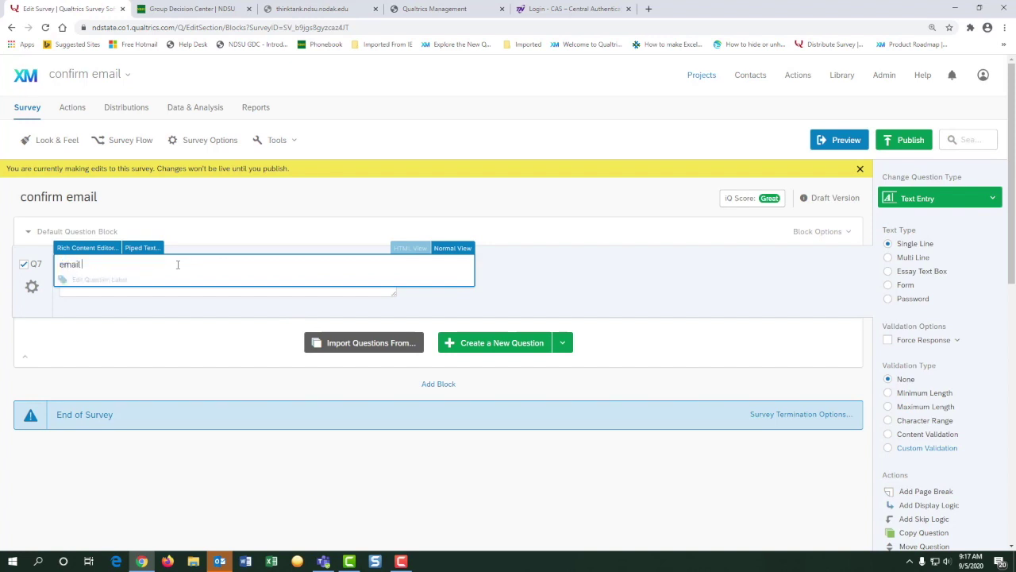
{"action": "type", "text": "ddress"}
{"action": "left_click", "coordinate": [547, 296]}
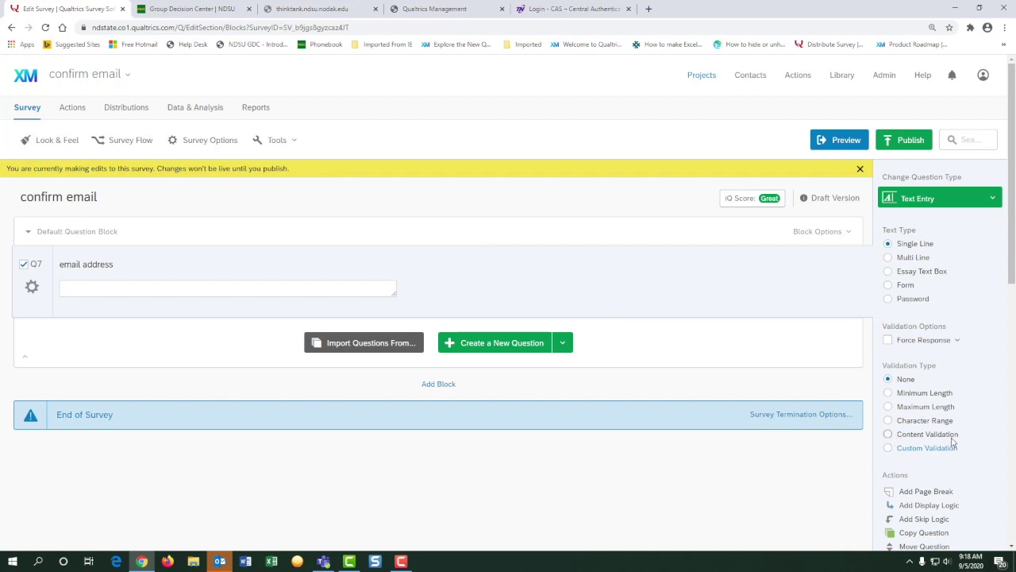
Give Q7 Content Validation with the content type set to Email Address.
{"action": "left_click", "coordinate": [888, 435]}
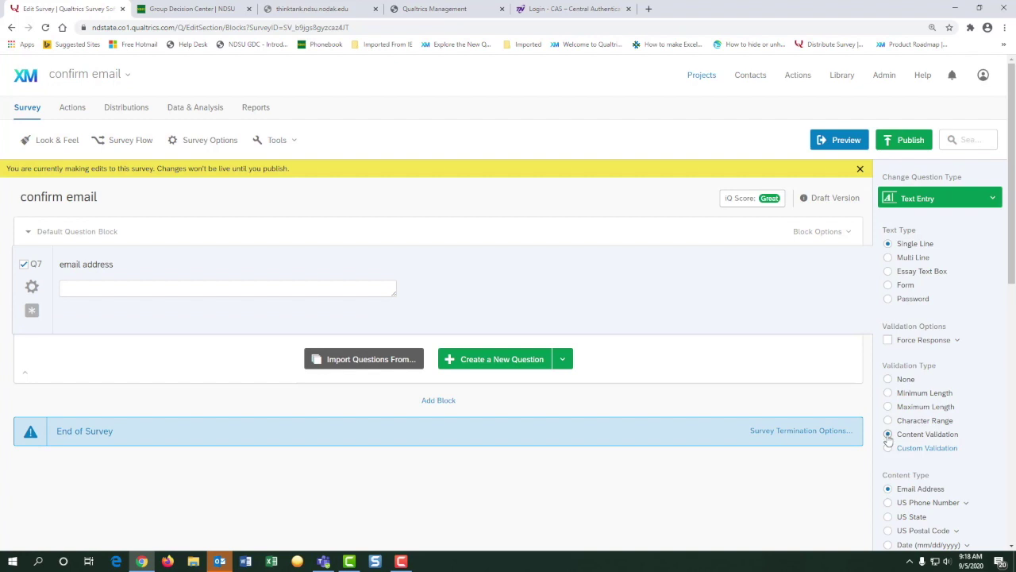
{"action": "left_click", "coordinate": [919, 502]}
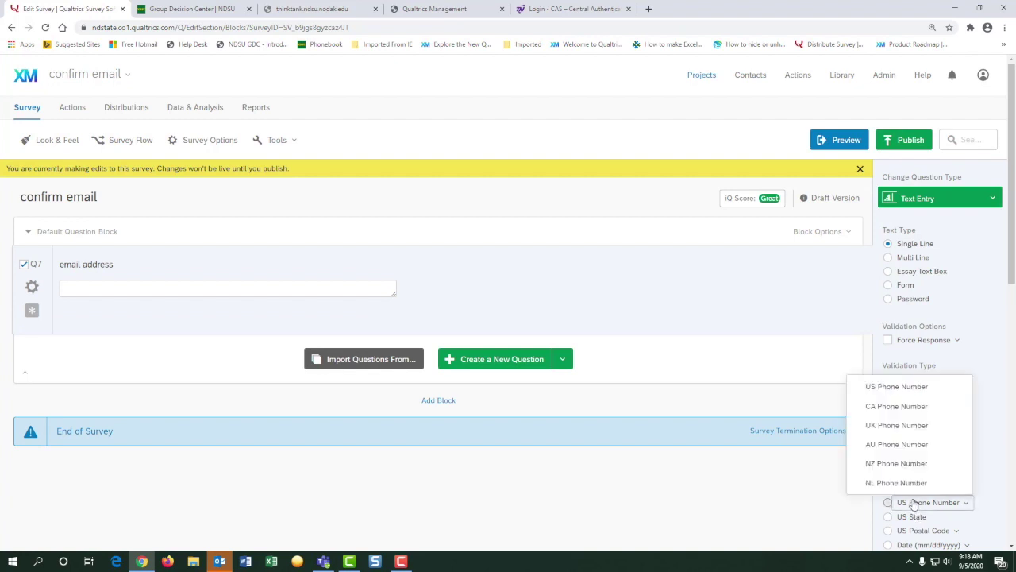
{"action": "left_click", "coordinate": [942, 458]}
{"action": "scroll", "coordinate": [946, 317], "scroll_direction": "down", "scroll_amount": 10}
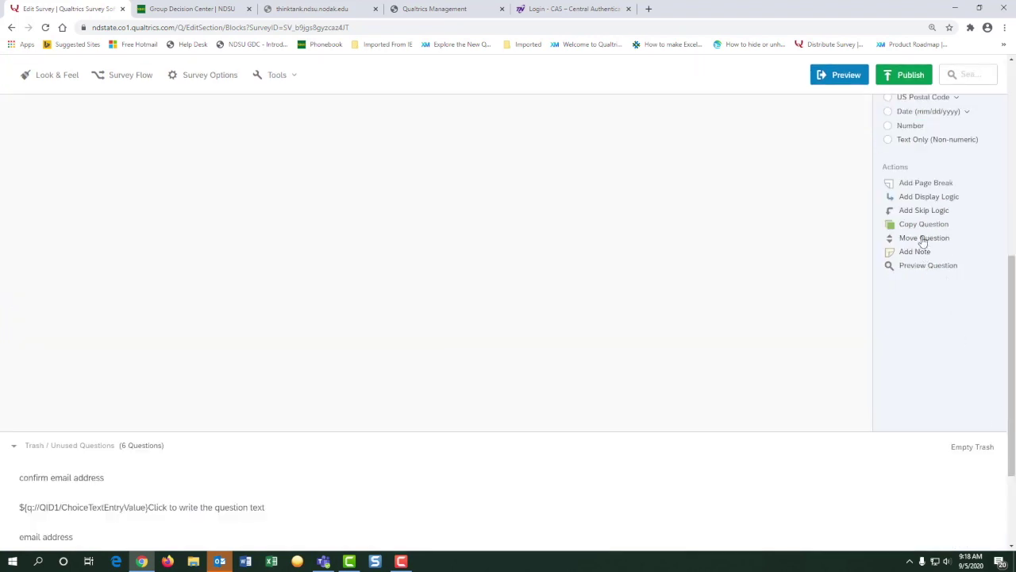
{"action": "scroll", "coordinate": [988, 230], "scroll_direction": "up", "scroll_amount": 5}
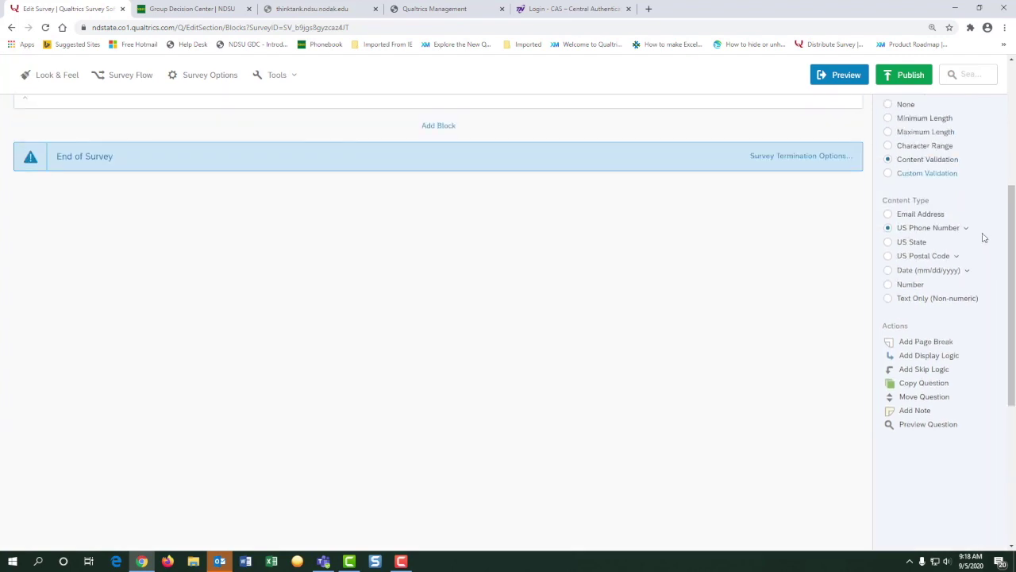
{"action": "left_click", "coordinate": [891, 214]}
{"action": "scroll", "coordinate": [892, 216], "scroll_direction": "up", "scroll_amount": 3}
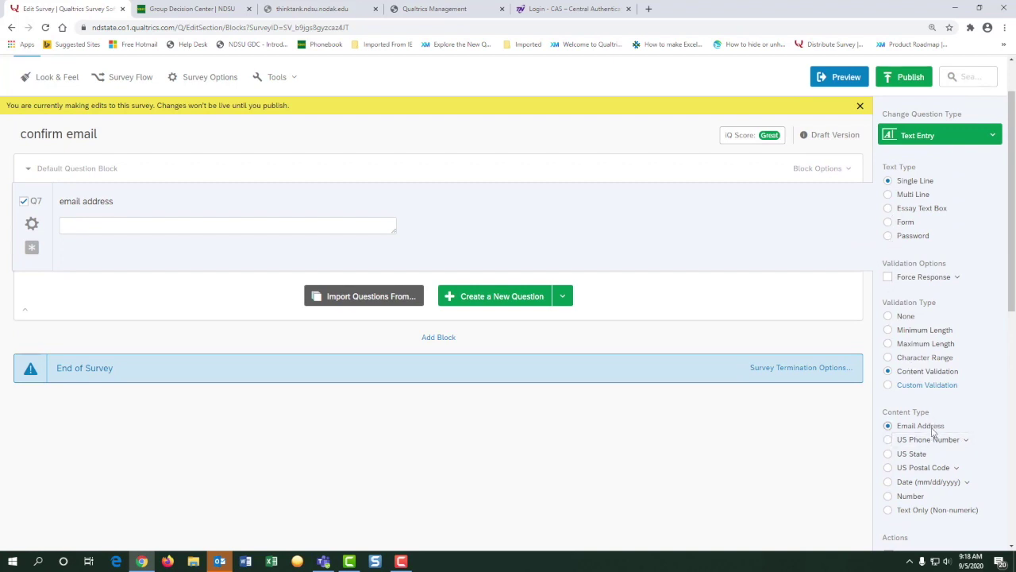
{"action": "left_click", "coordinate": [21, 203]}
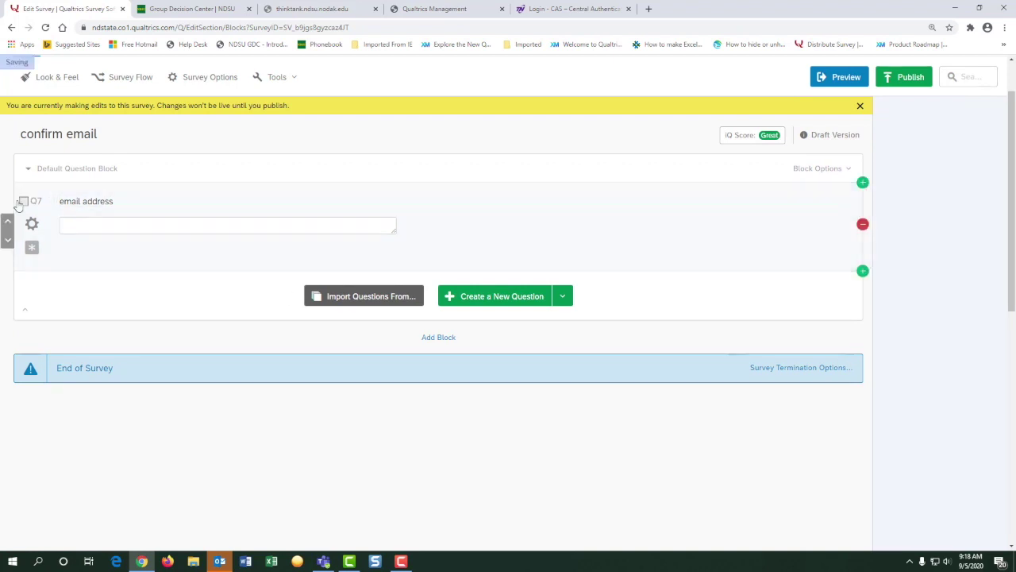
Add Q8 below Q7 and make it a Text Entry question.
{"action": "left_click", "coordinate": [520, 304]}
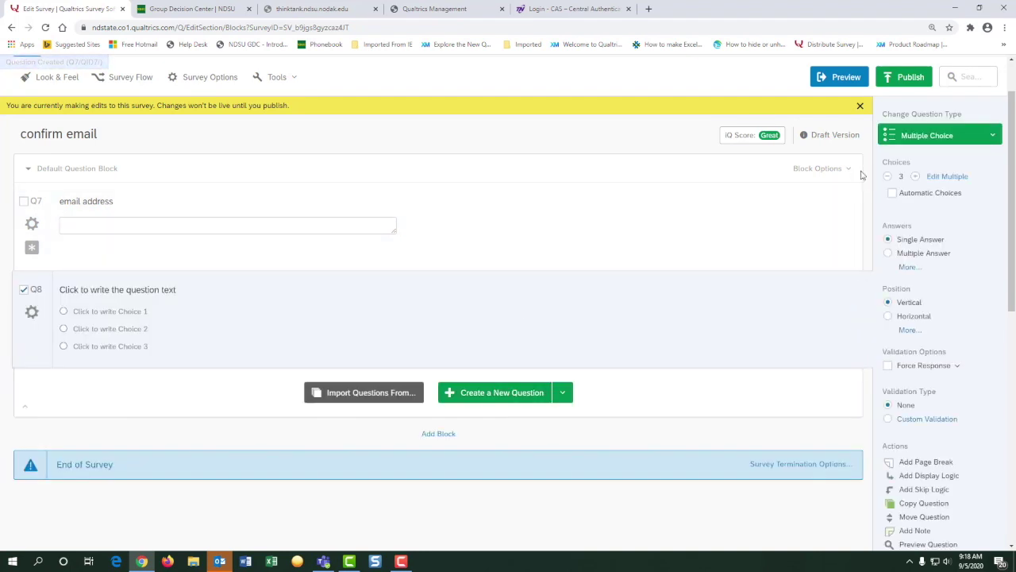
{"action": "left_click", "coordinate": [932, 135]}
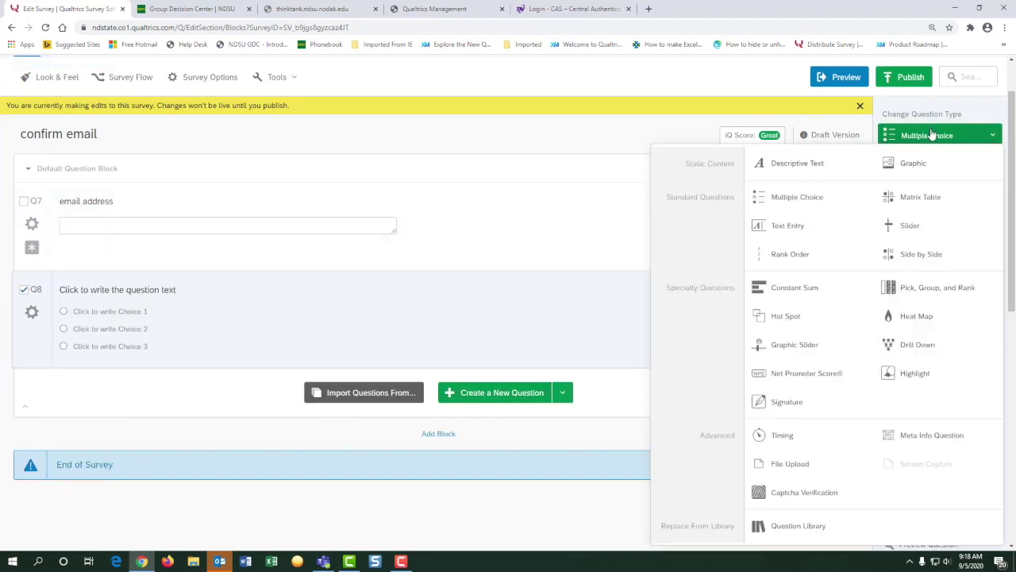
{"action": "left_click", "coordinate": [816, 170]}
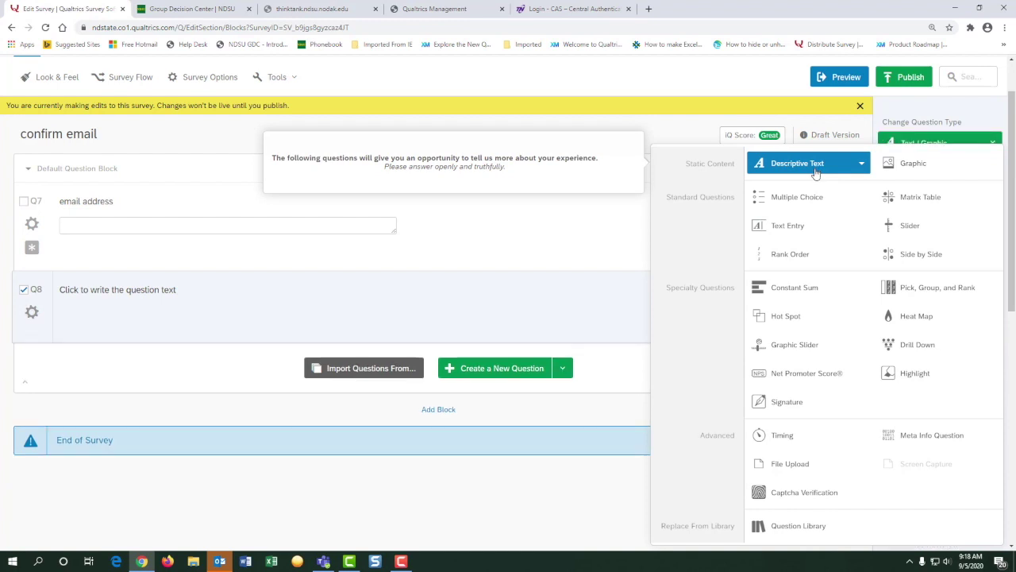
{"action": "left_click", "coordinate": [919, 143]}
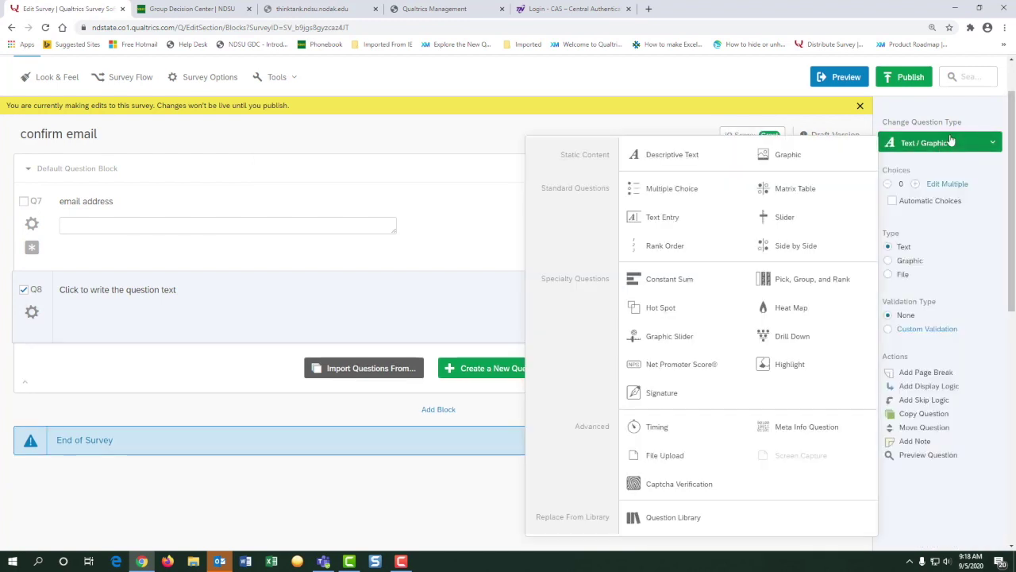
{"action": "left_click", "coordinate": [715, 215]}
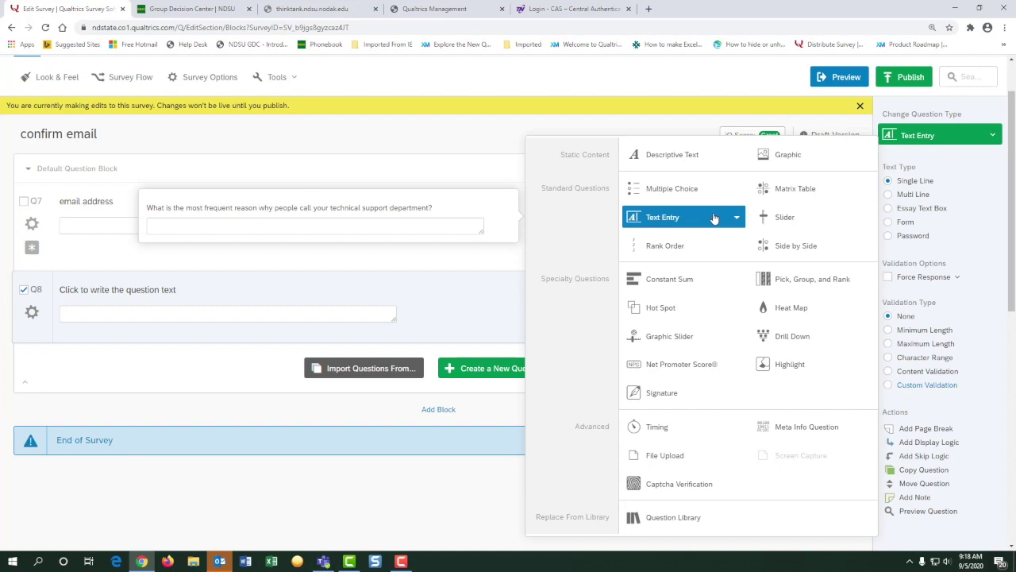
Word Q8 as 'confirm your email address'.
{"action": "left_click", "coordinate": [144, 291]}
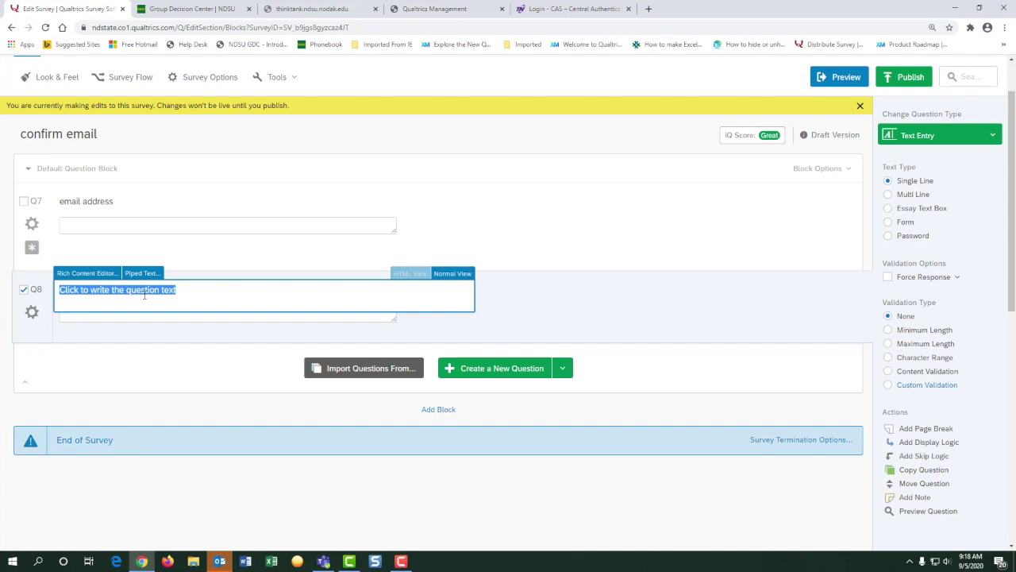
{"action": "type", "text": "don"}
{"action": "key", "text": "BackSpace"}
{"action": "key", "text": "BackSpace"}
{"action": "type", "text": "cor"}
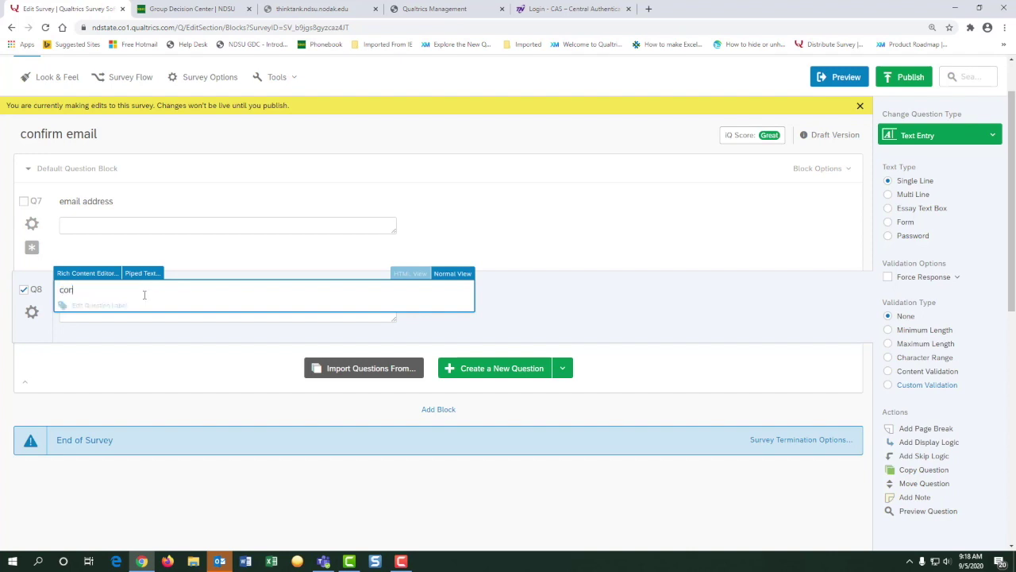
{"action": "type", "text": "rm your "}
{"action": "type", "text": "email a"}
{"action": "type", "text": "ddress"}
{"action": "left_click", "coordinate": [665, 317]}
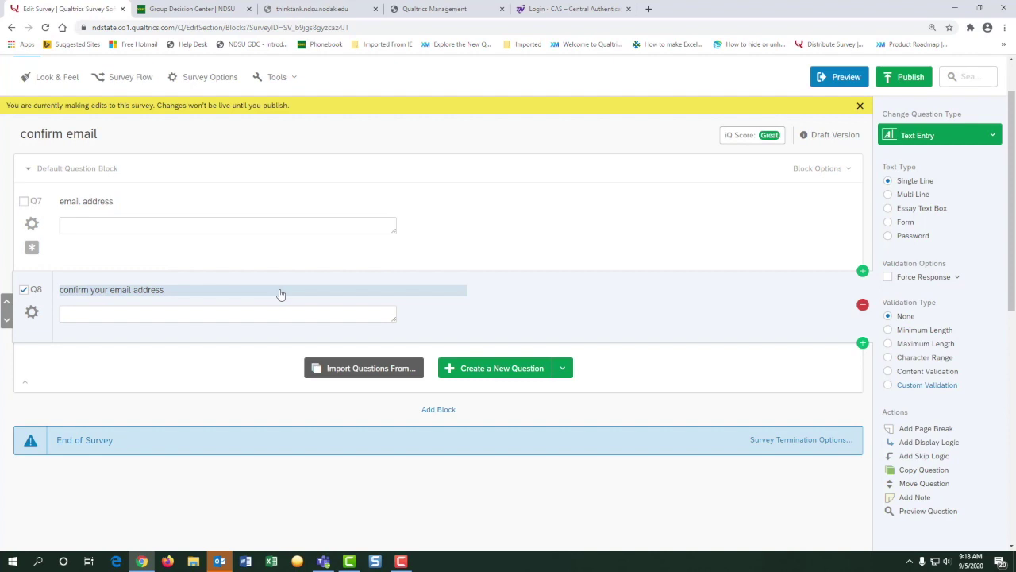
{"action": "left_click", "coordinate": [24, 290]}
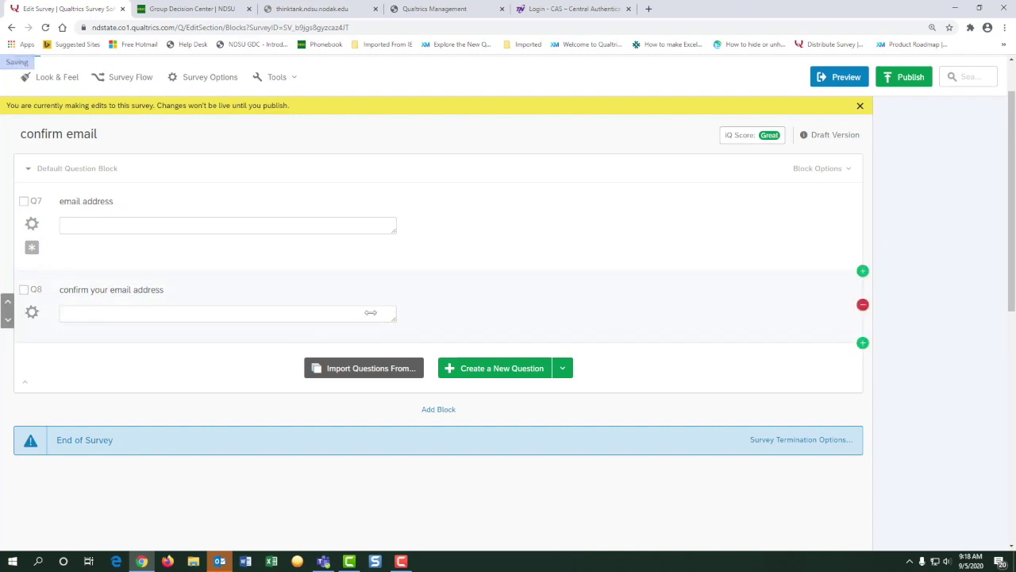
{"action": "scroll", "coordinate": [318, 381], "scroll_direction": "down", "scroll_amount": 1}
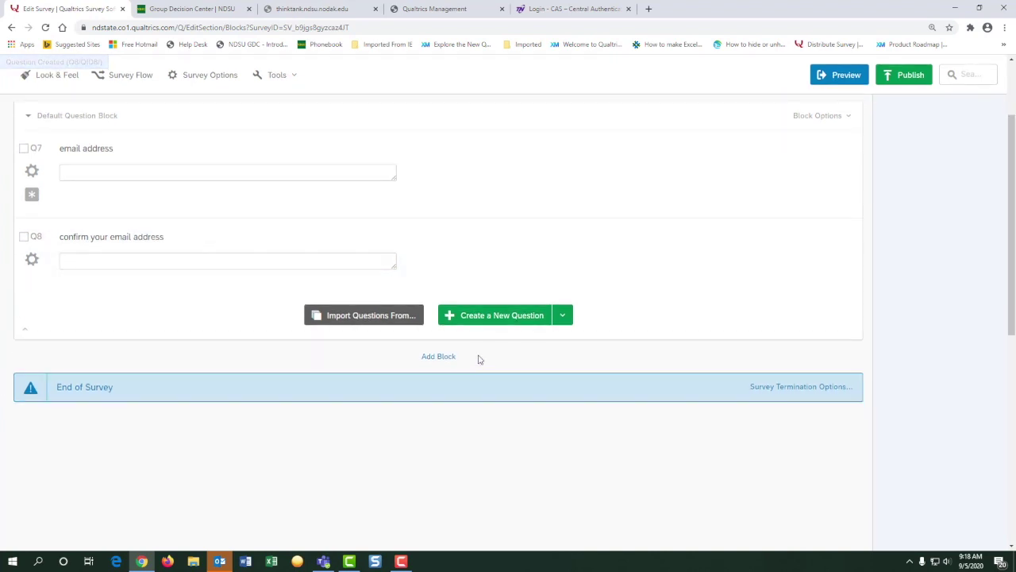
Add Q9 as a Descriptive Text item and open its text in the Rich Content Editor.
{"action": "left_click", "coordinate": [488, 321]}
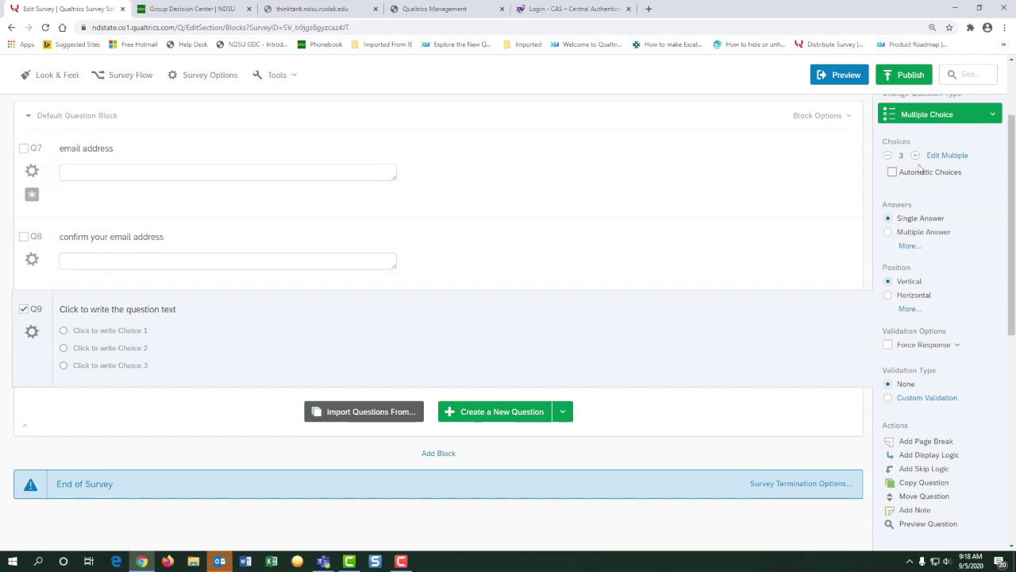
{"action": "left_click", "coordinate": [956, 111]}
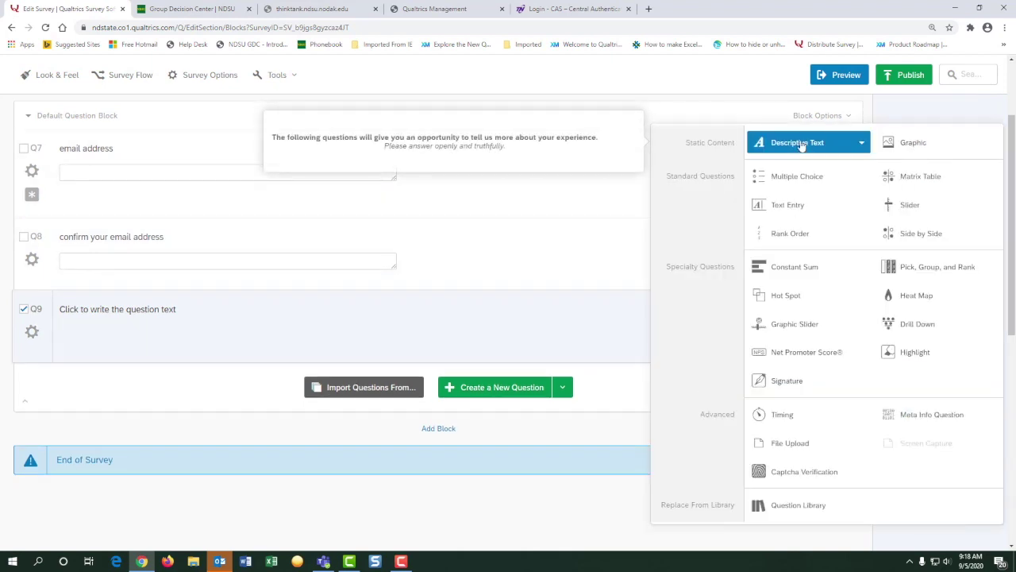
{"action": "left_click", "coordinate": [783, 141]}
{"action": "mouse_move", "coordinate": [120, 325]}
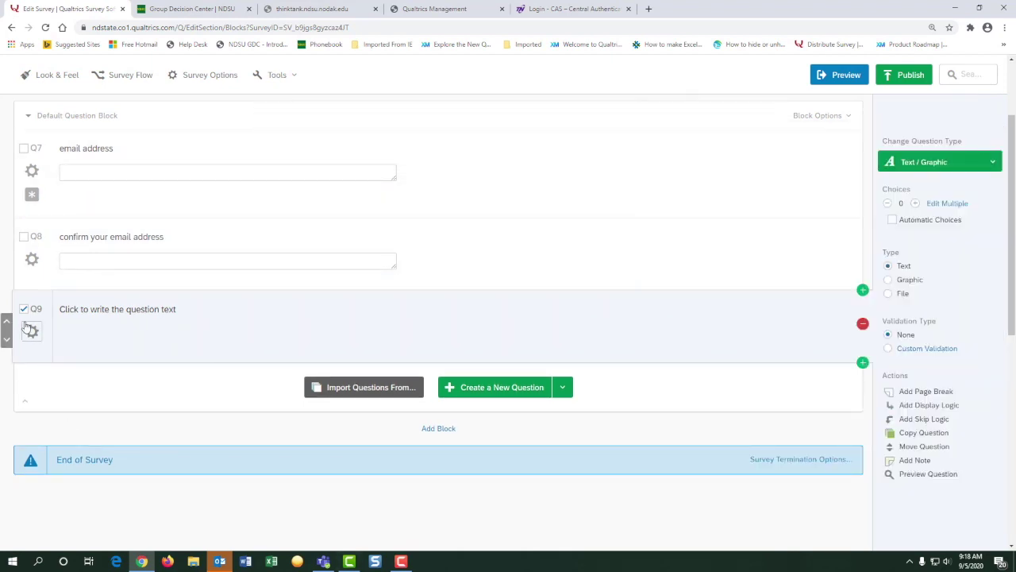
{"action": "left_click", "coordinate": [138, 310]}
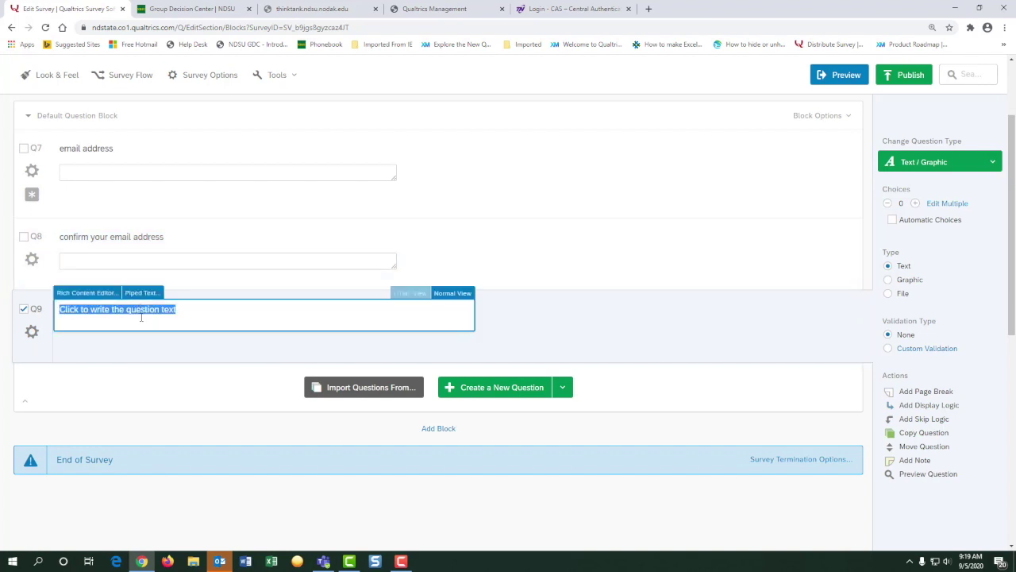
{"action": "left_click", "coordinate": [101, 294]}
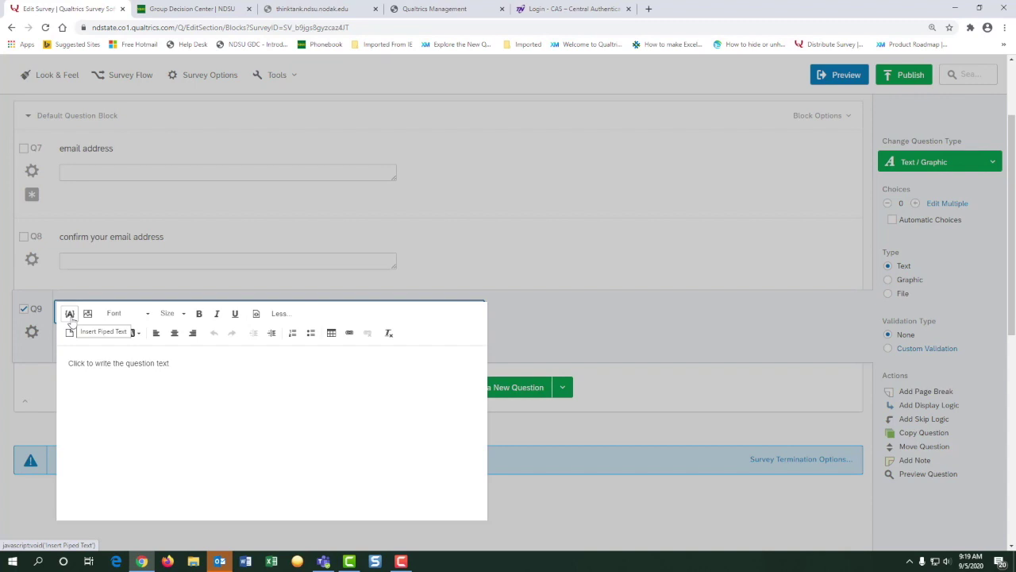
Pipe Q7's email answer into Q9, then cut the ${q://QID7/ChoiceTextEntryValue} code out.
{"action": "left_click", "coordinate": [70, 314]}
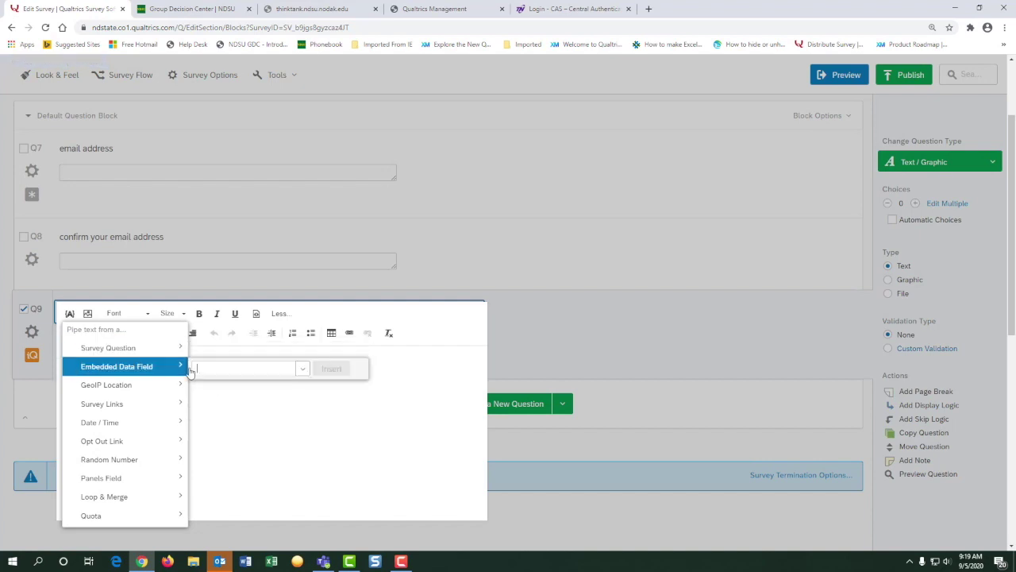
{"action": "mouse_move", "coordinate": [123, 348]}
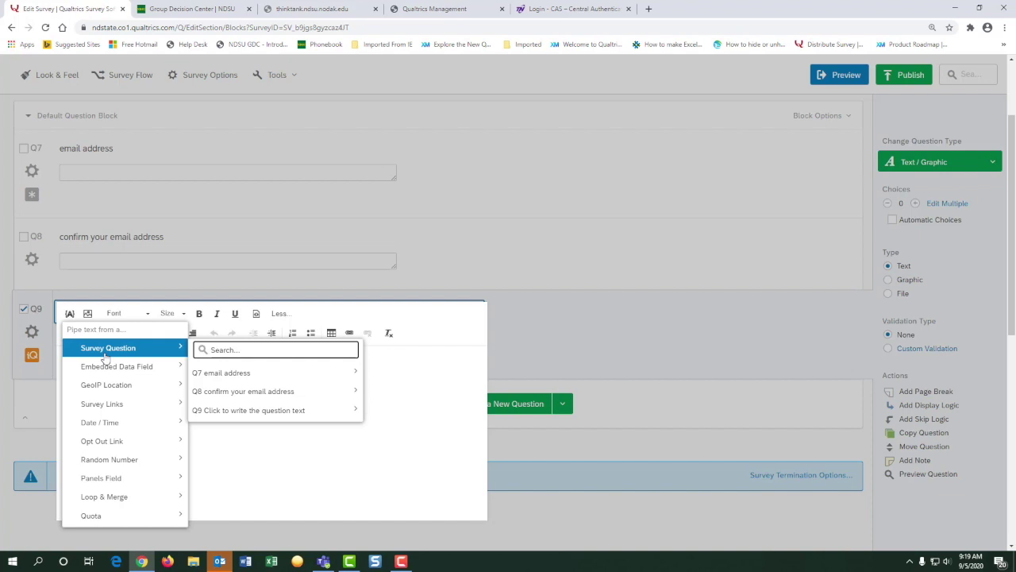
{"action": "mouse_move", "coordinate": [221, 373]}
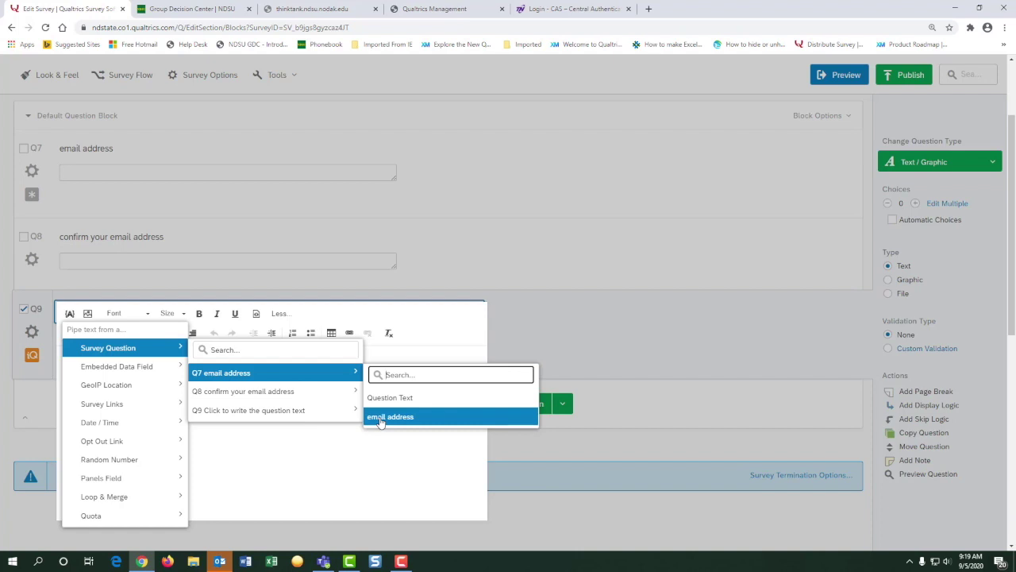
{"action": "left_click", "coordinate": [380, 421]}
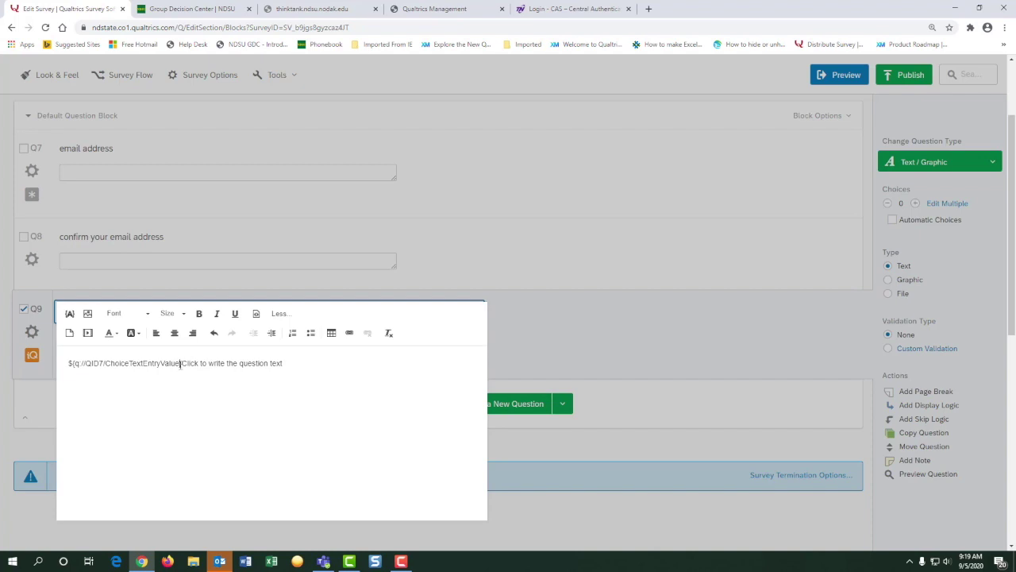
{"action": "left_click_drag", "start_coordinate": [180, 363], "coordinate": [144, 363]}
{"action": "left_click_drag", "start_coordinate": [181, 363], "coordinate": [68, 363]}
{"action": "right_click", "coordinate": [85, 364]}
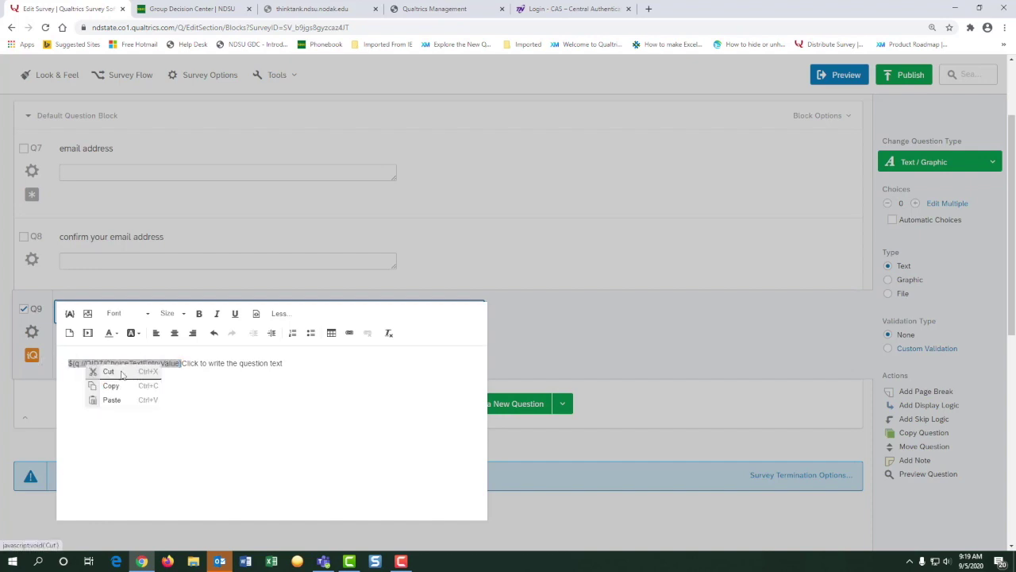
{"action": "left_click", "coordinate": [123, 373]}
{"action": "left_click", "coordinate": [659, 338]}
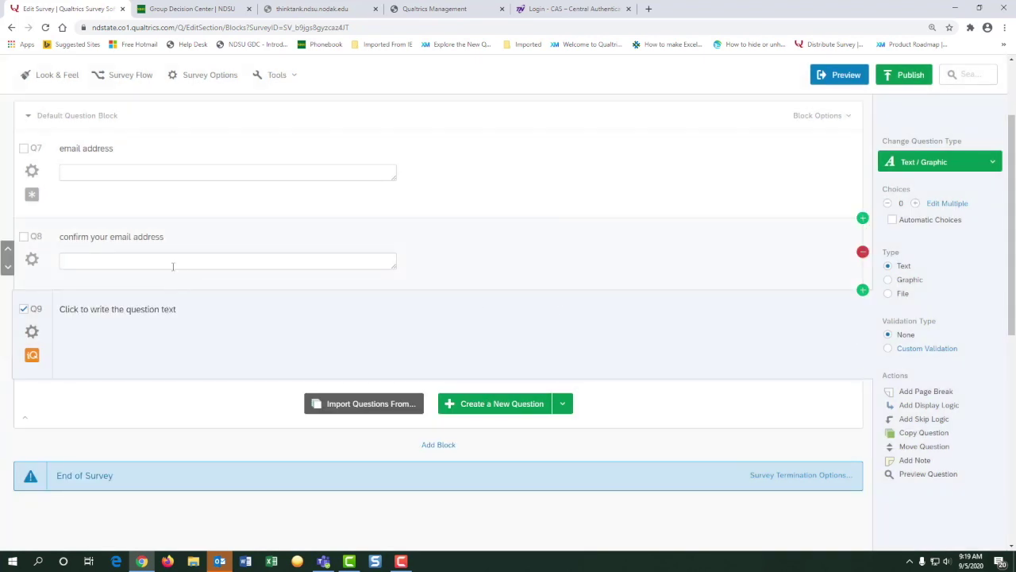
{"action": "left_click", "coordinate": [24, 309]}
Enable Custom Validation on Q8 with condition Q7 email address Is Equal to.
{"action": "left_click", "coordinate": [24, 236]}
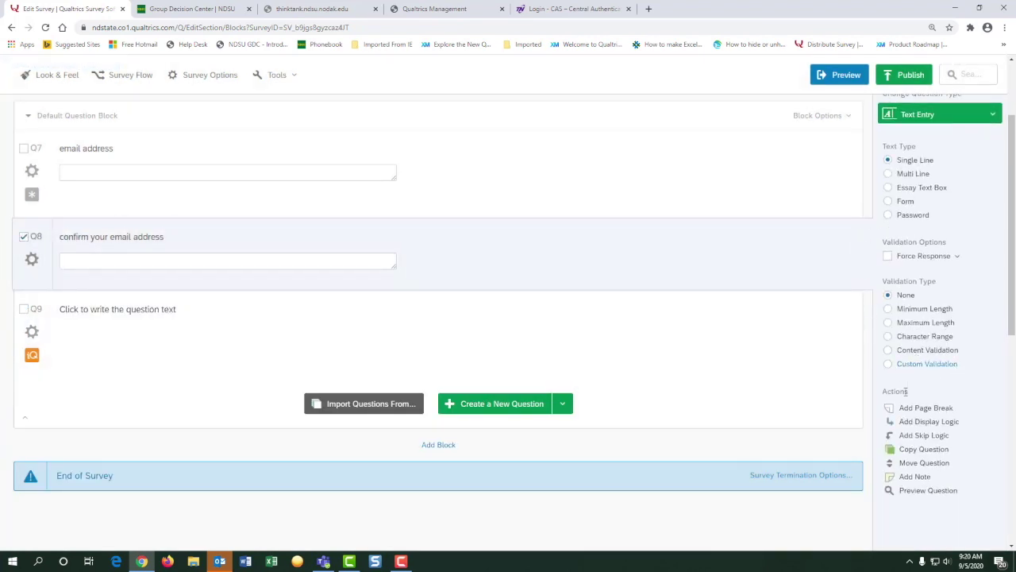
{"action": "left_click", "coordinate": [953, 365]}
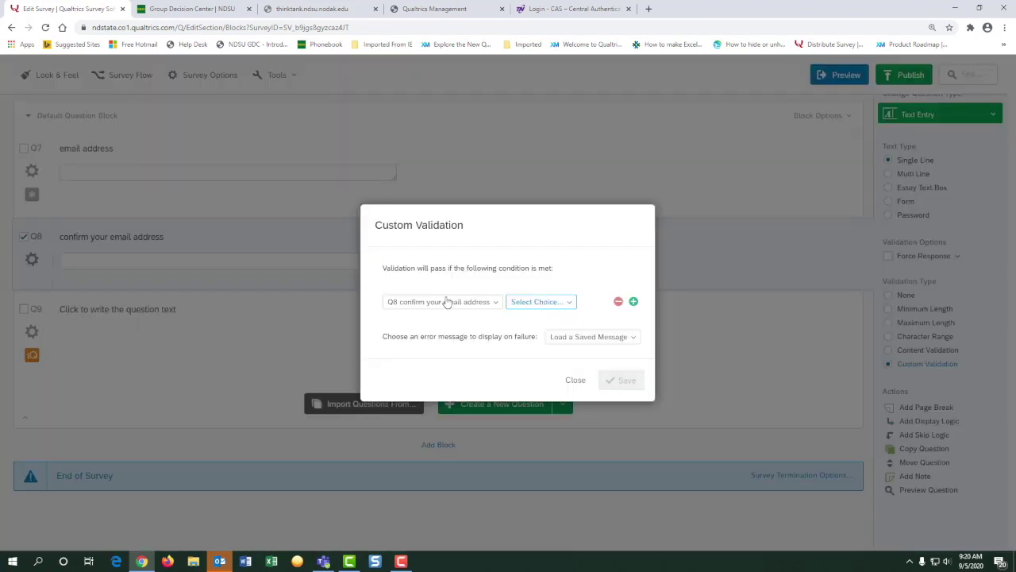
{"action": "left_click", "coordinate": [446, 305]}
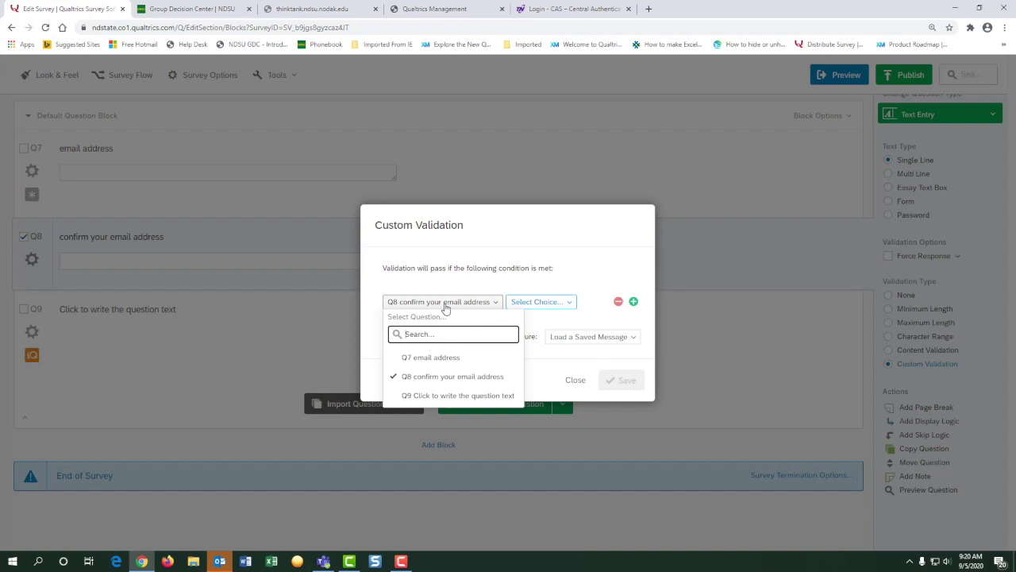
{"action": "left_click", "coordinate": [435, 359]}
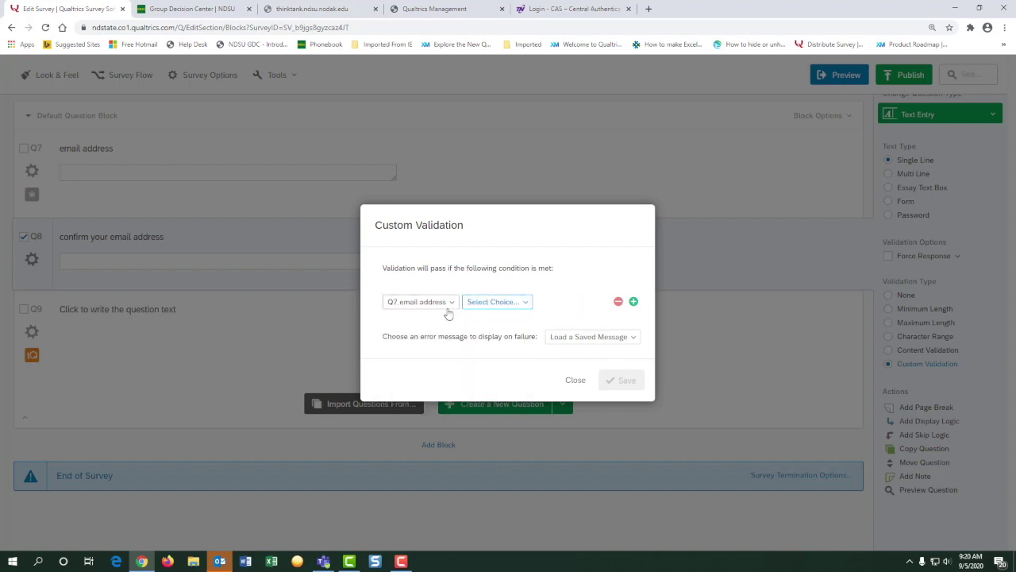
{"action": "left_click", "coordinate": [498, 307]}
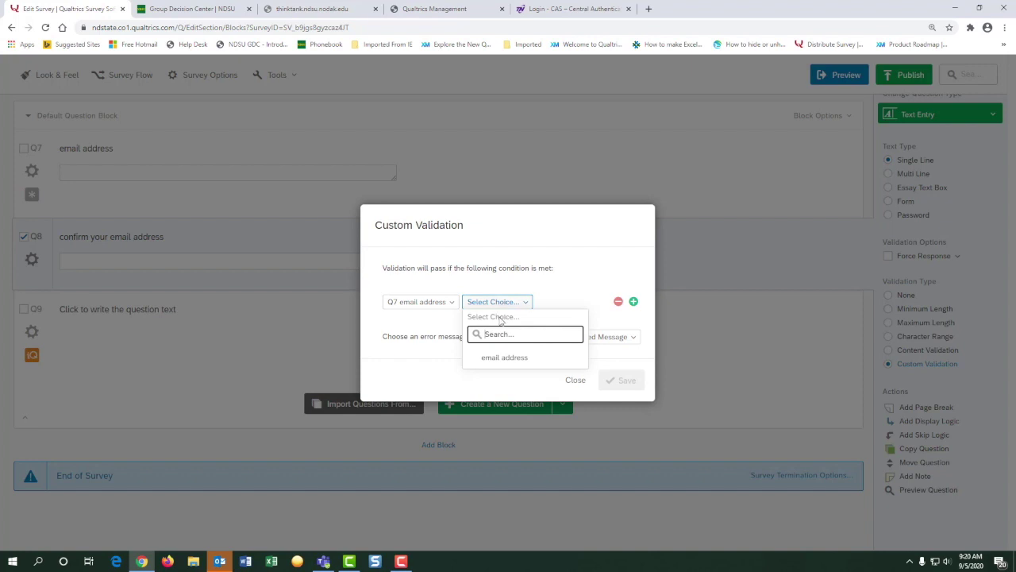
{"action": "left_click", "coordinate": [502, 361]}
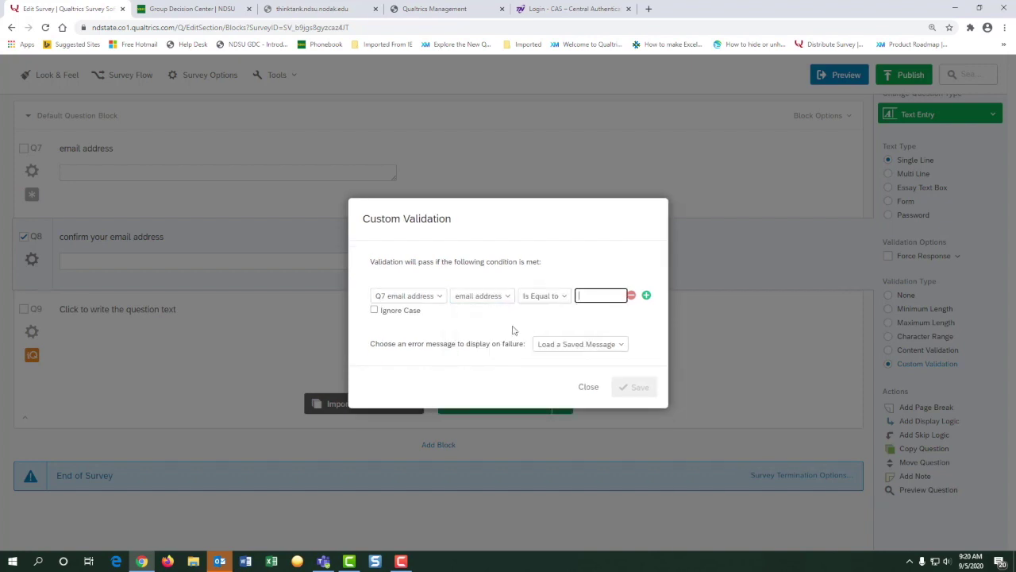
{"action": "right_click", "coordinate": [581, 295]}
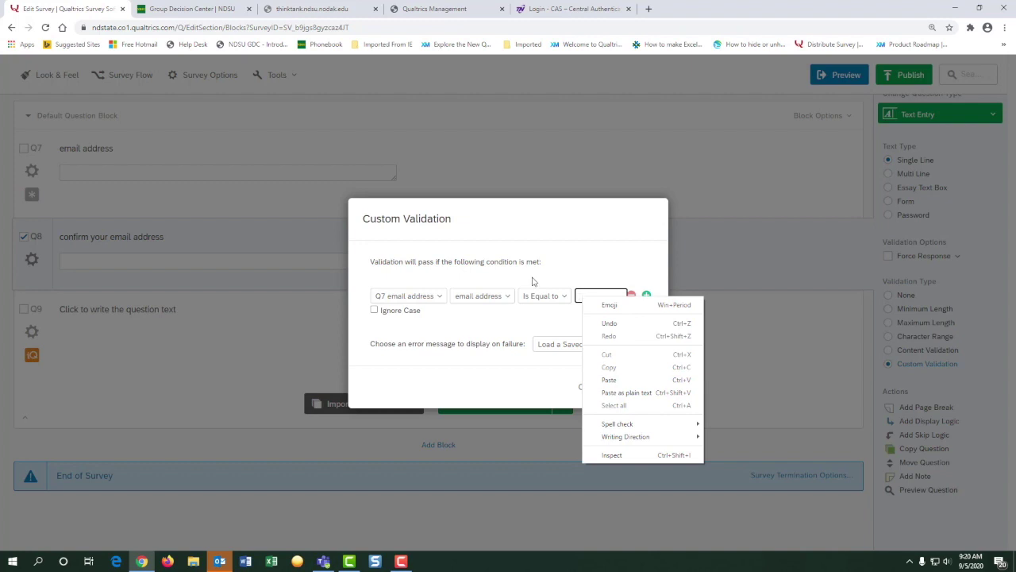
Base the condition on Q8's field, paste Q7's piped email as value, and ignore case.
{"action": "left_click", "coordinate": [466, 320]}
{"action": "left_click", "coordinate": [439, 298]}
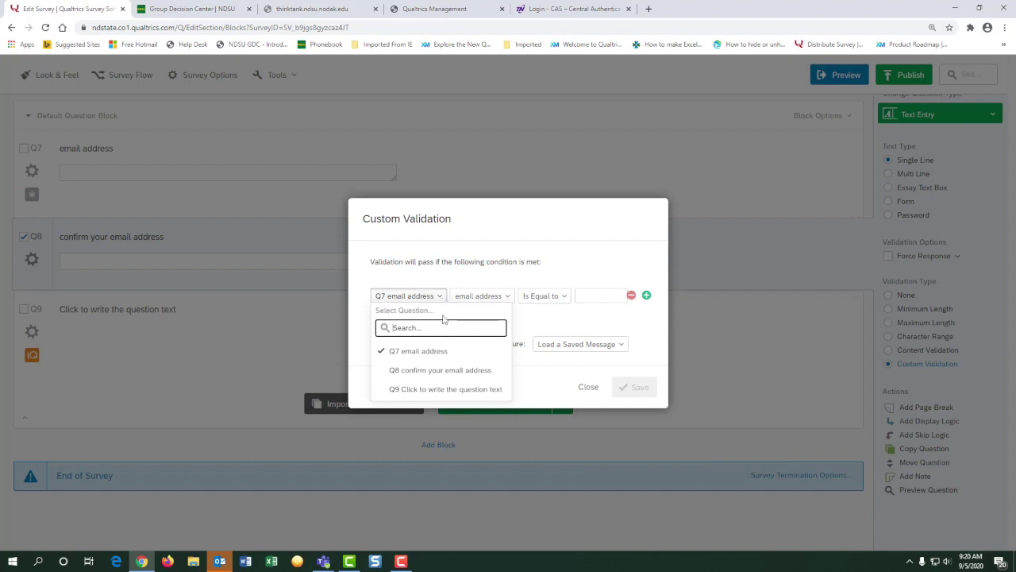
{"action": "left_click", "coordinate": [427, 371]}
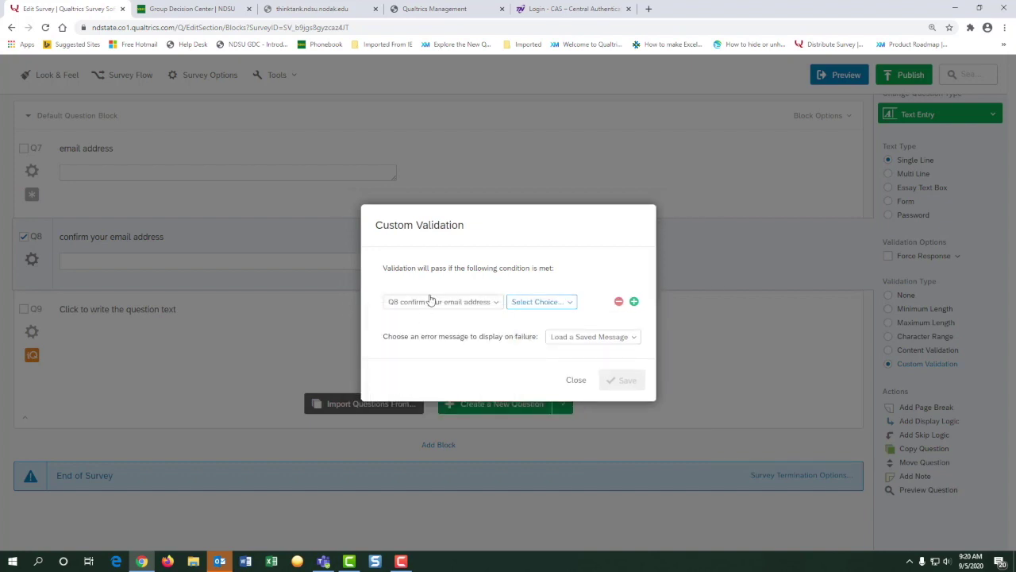
{"action": "left_click", "coordinate": [527, 305]}
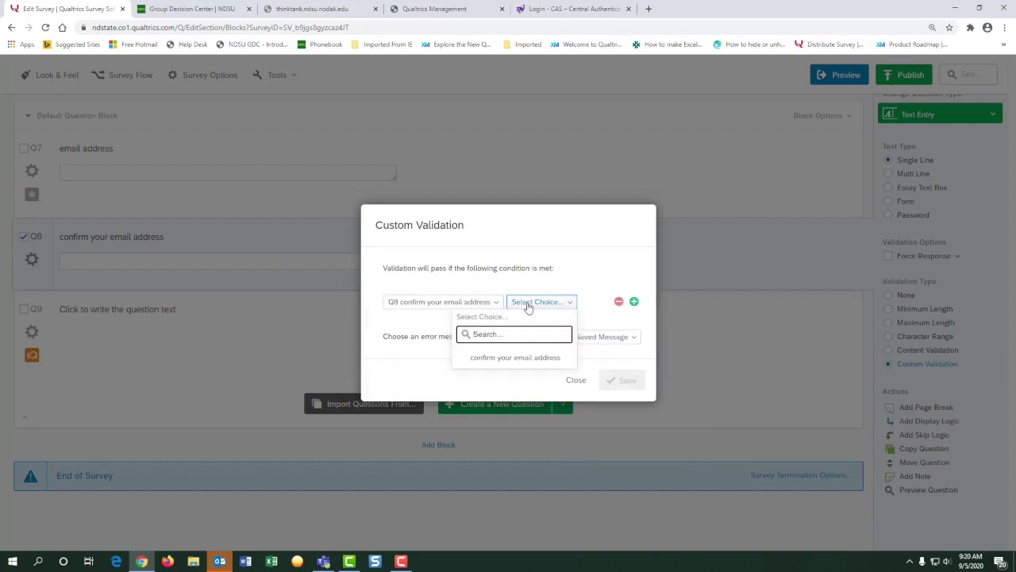
{"action": "left_click", "coordinate": [510, 359]}
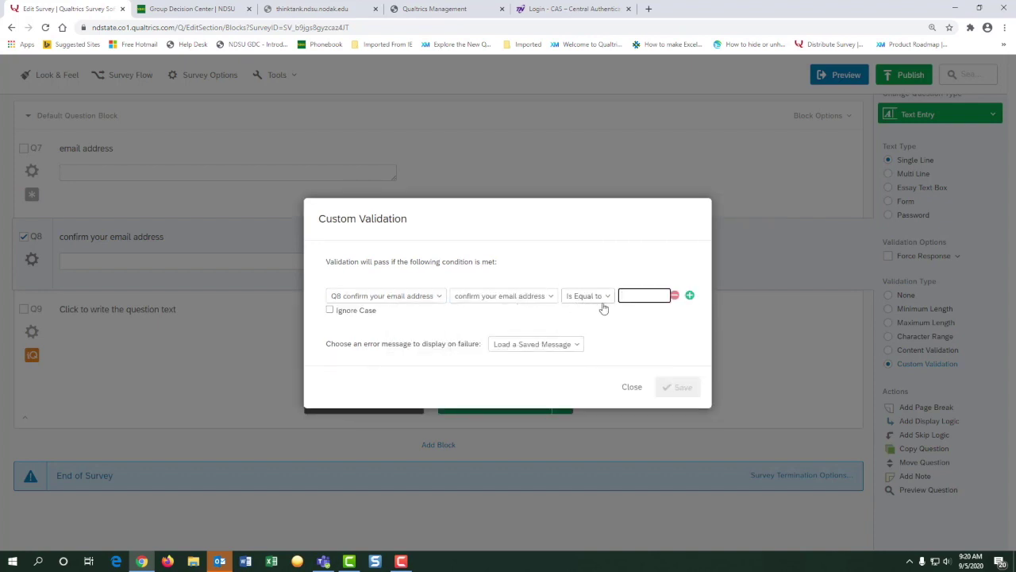
{"action": "left_click", "coordinate": [634, 295]}
{"action": "right_click", "coordinate": [634, 294]}
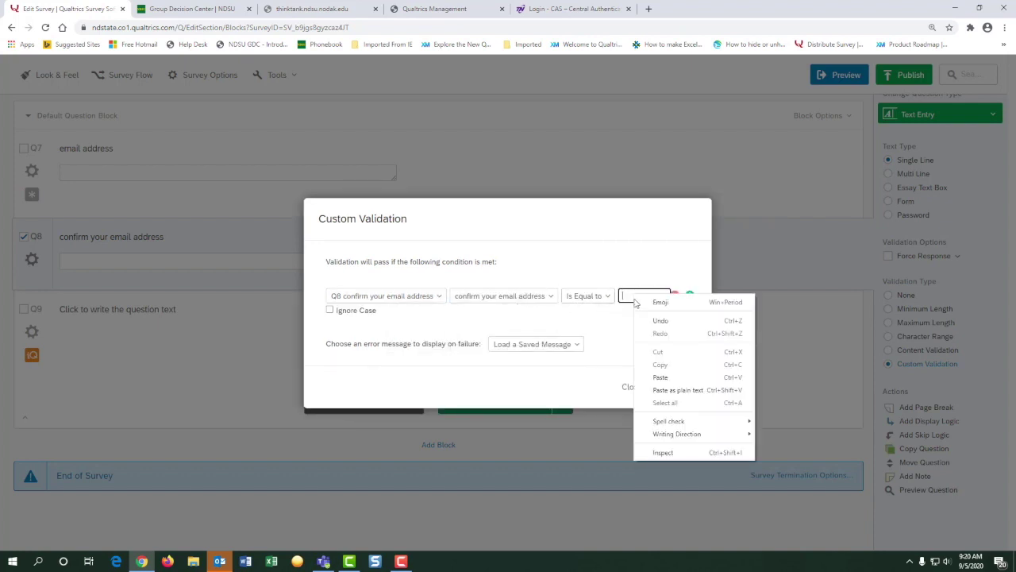
{"action": "left_click", "coordinate": [657, 377]}
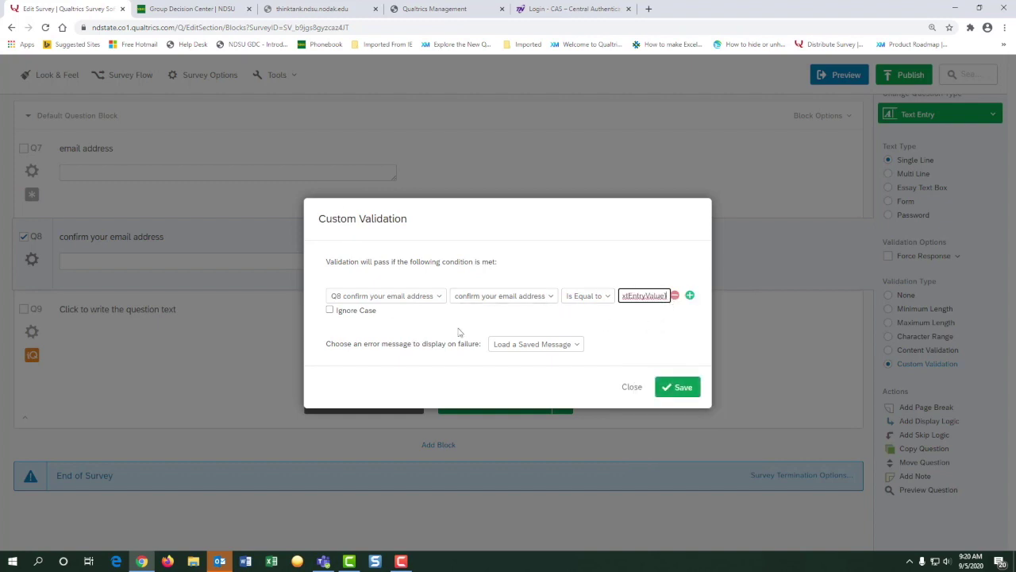
{"action": "left_click", "coordinate": [330, 311]}
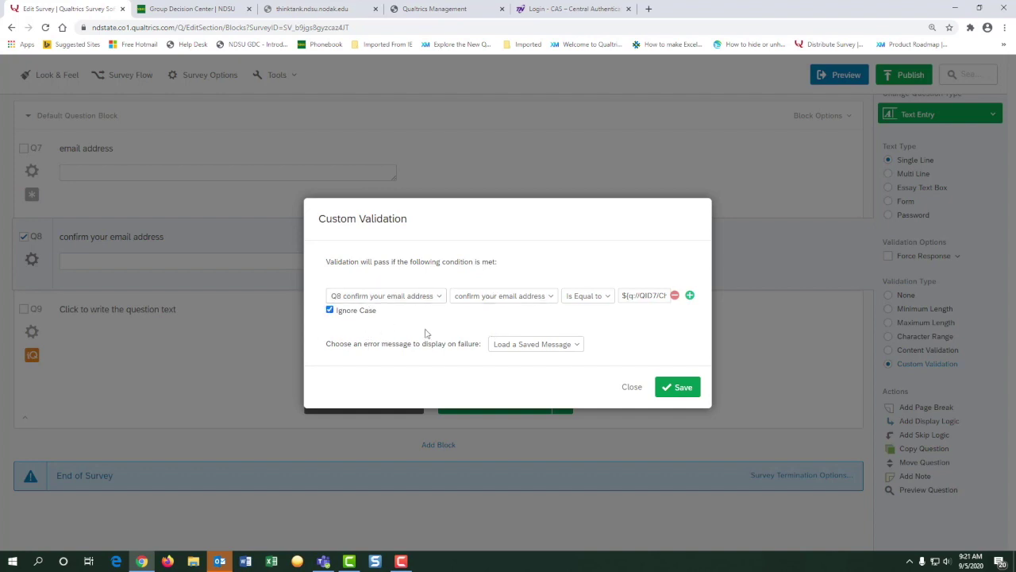
Use the library message 'email does not match' as Q8's error and save the validation.
{"action": "left_click", "coordinate": [579, 346]}
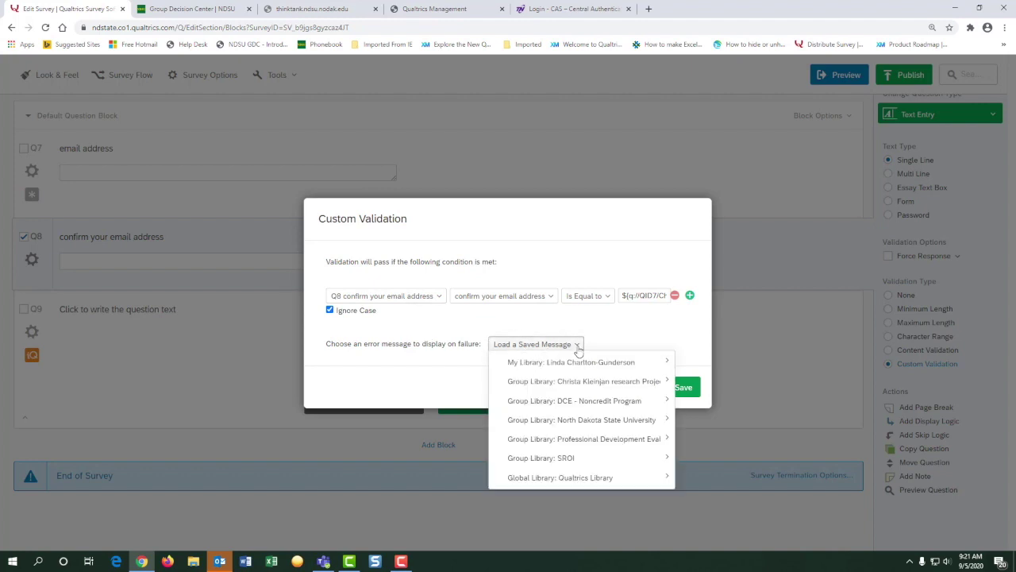
{"action": "mouse_move", "coordinate": [572, 362]}
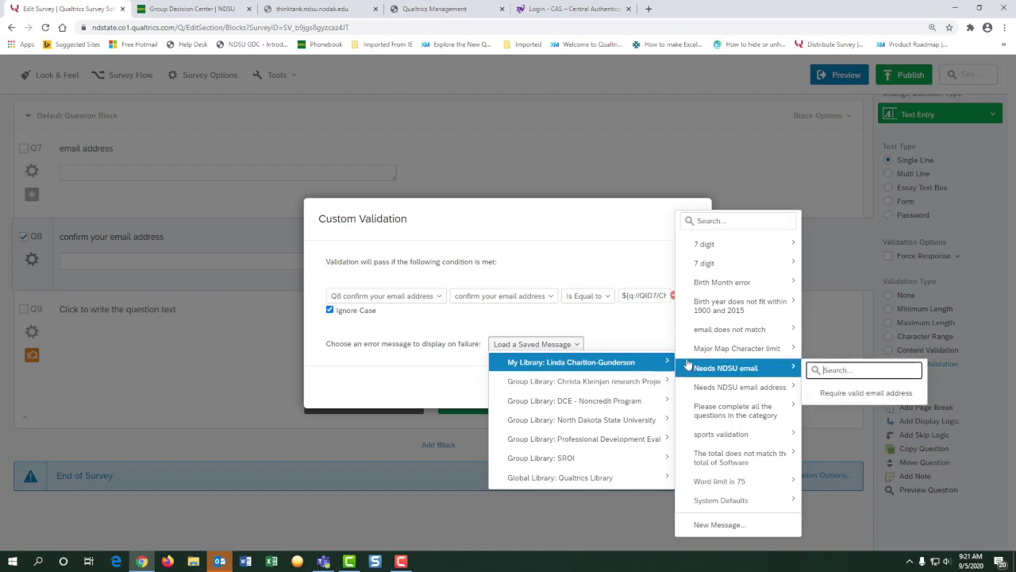
{"action": "mouse_move", "coordinate": [729, 329]}
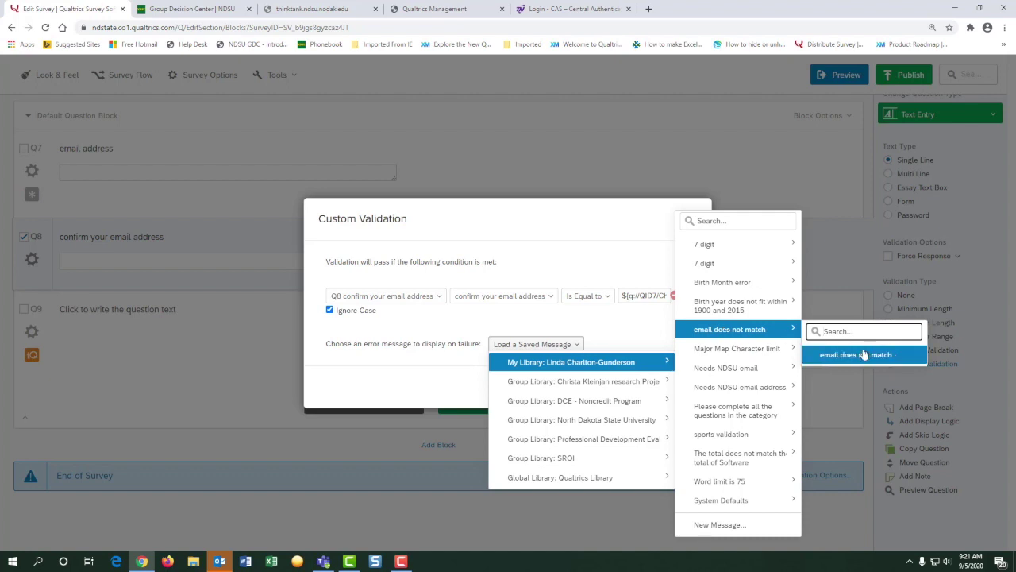
{"action": "left_click", "coordinate": [863, 355]}
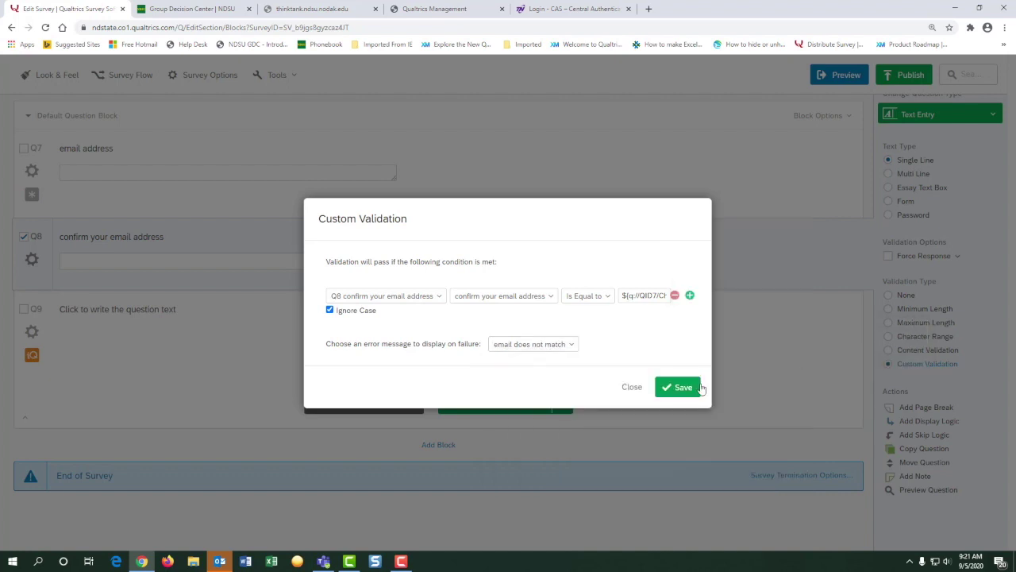
{"action": "left_click", "coordinate": [676, 387]}
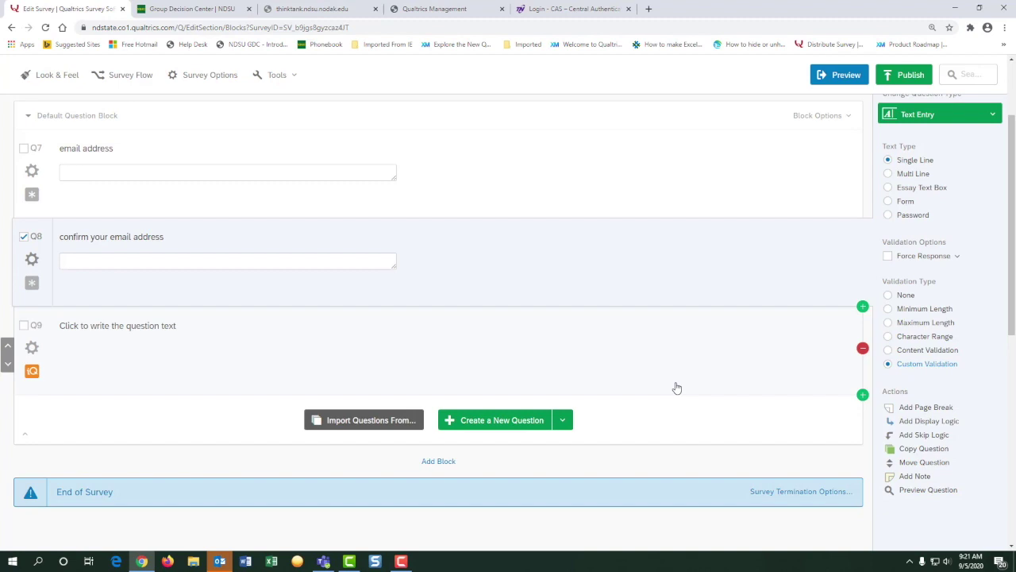
Remove the blank Q9 item and confirm publishing the survey.
{"action": "left_click", "coordinate": [863, 349]}
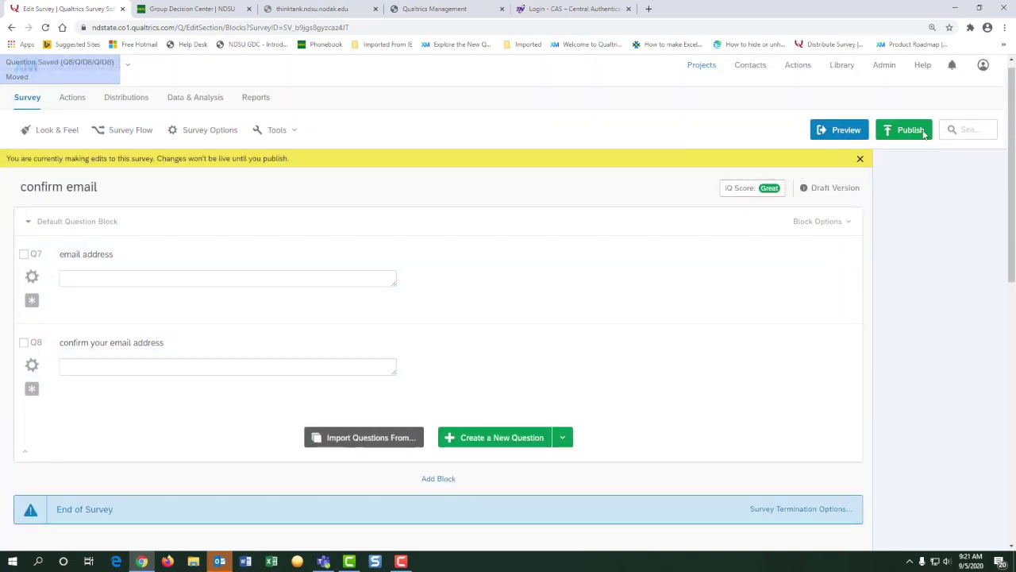
{"action": "left_click", "coordinate": [909, 131]}
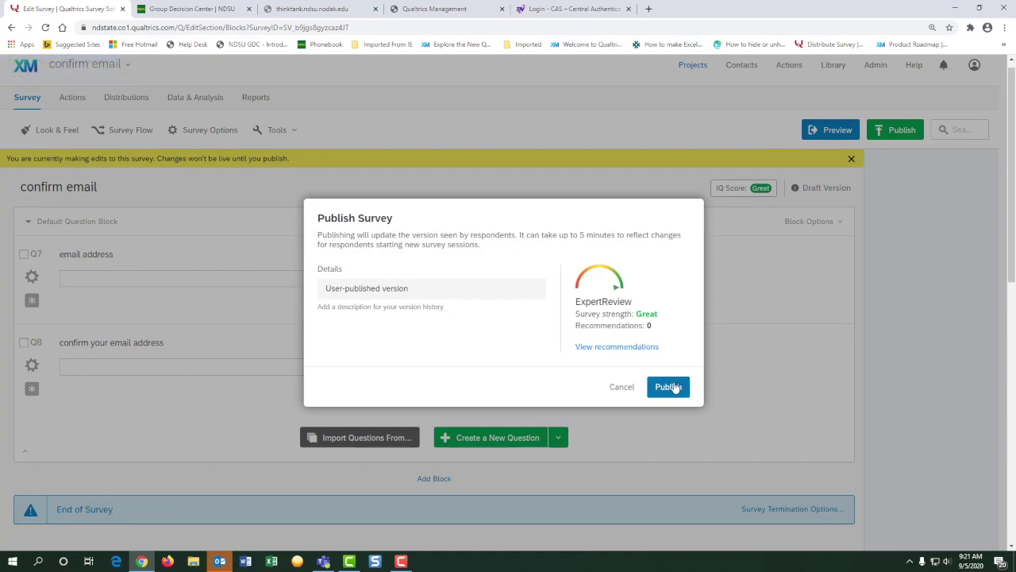
{"action": "left_click", "coordinate": [674, 387]}
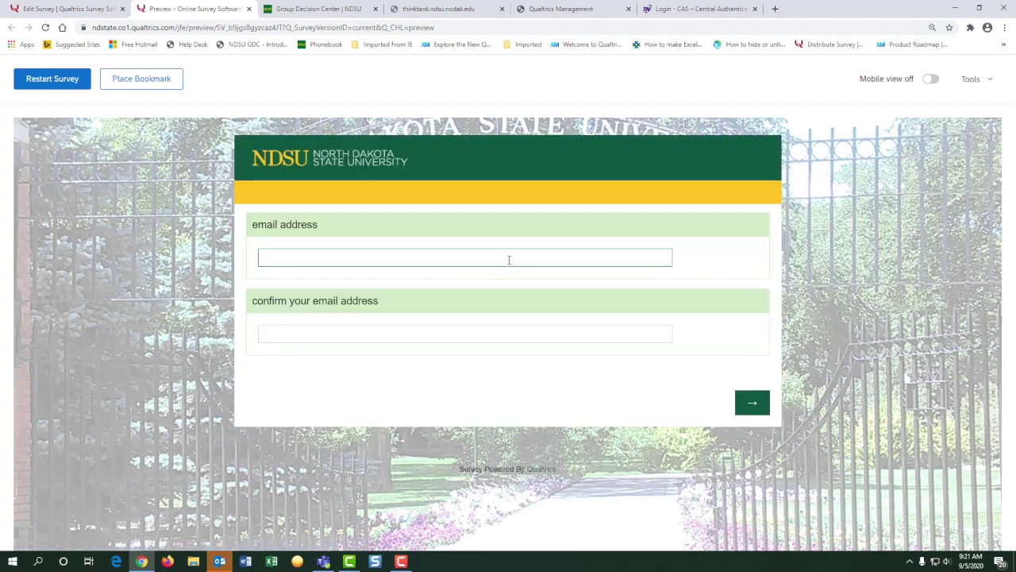
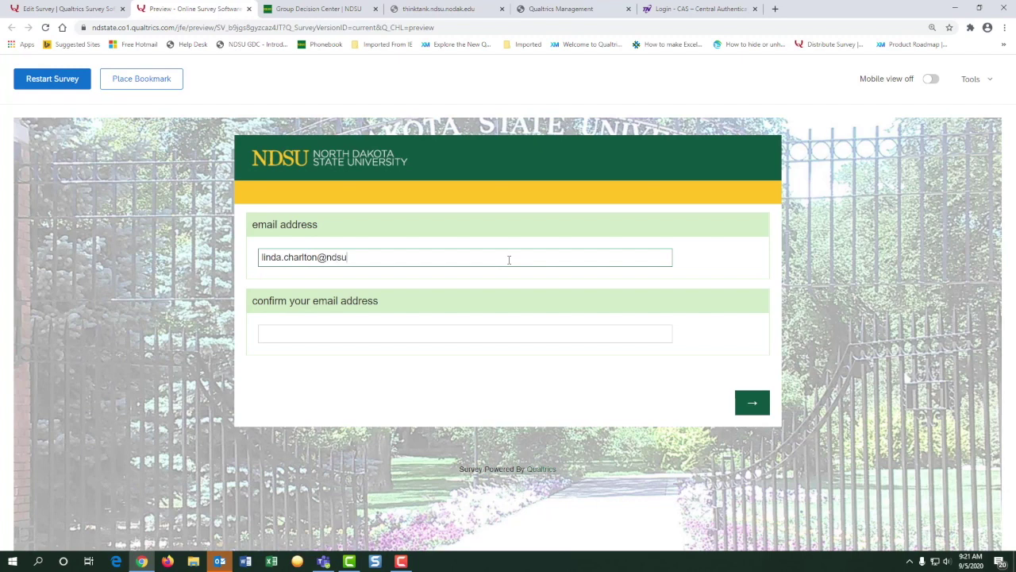
{"action": "left_click", "coordinate": [502, 339]}
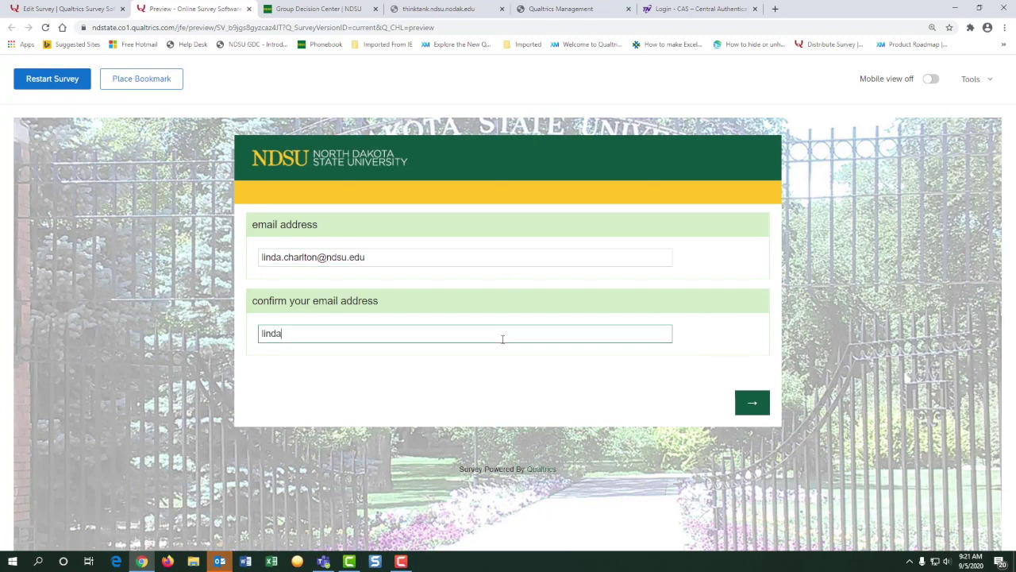
{"action": "left_click", "coordinate": [745, 405]}
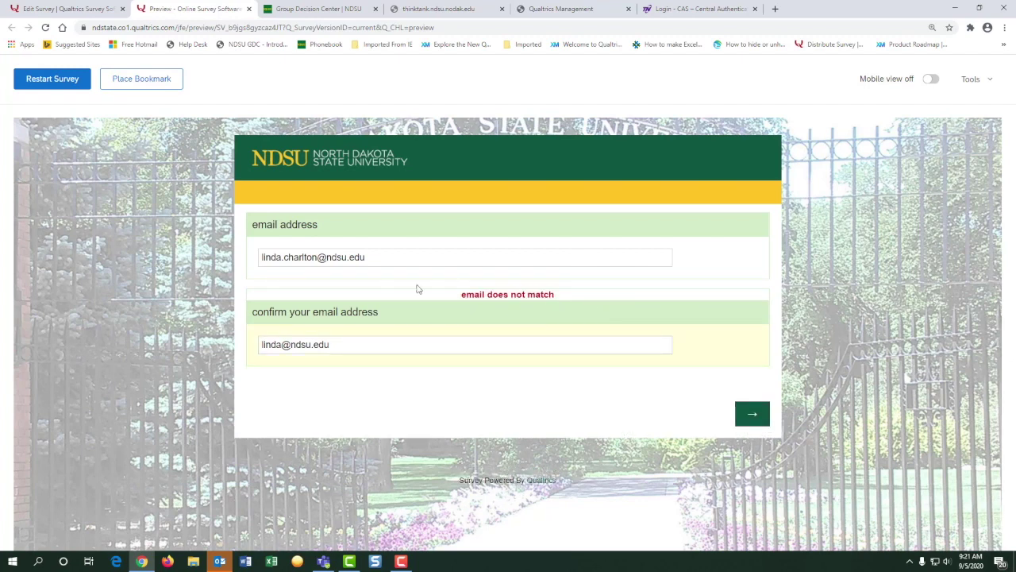
Correct the confirmation to match by adding '.charlton' and submit the survey.
{"action": "left_click", "coordinate": [282, 346]}
{"action": "type", "text": ".ch"}
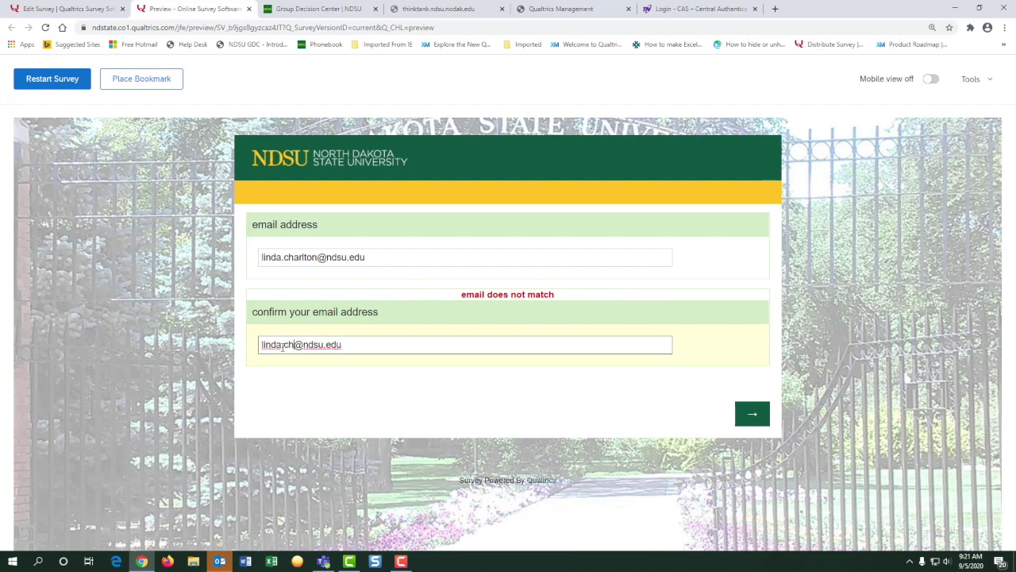
{"action": "type", "text": "arlton"}
{"action": "left_click", "coordinate": [761, 419]}
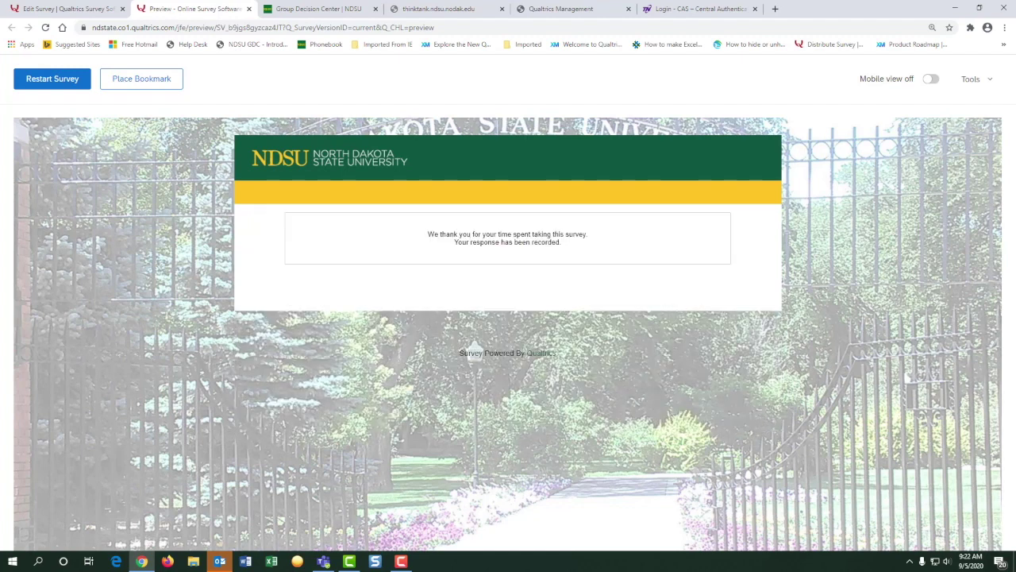